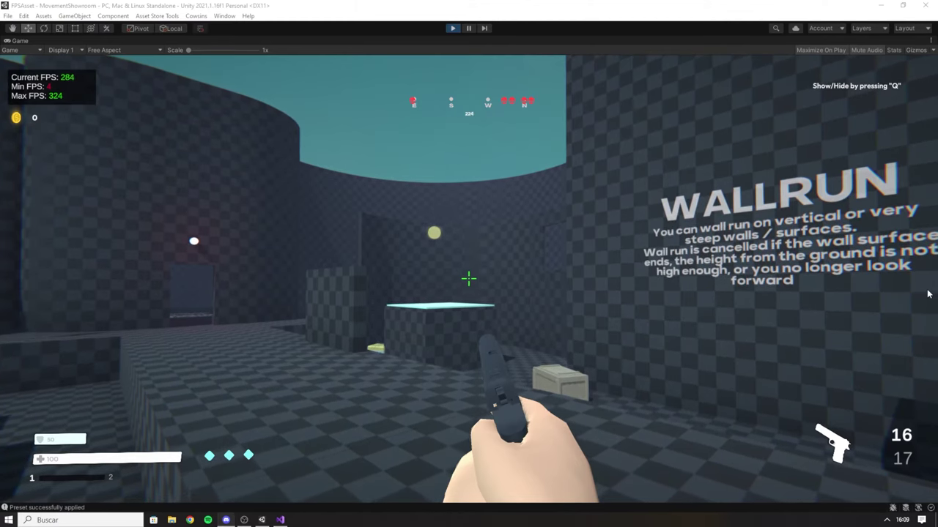
Step: Leave the running game and stop play mode for the MovementShowroom scene
click(654, 359)
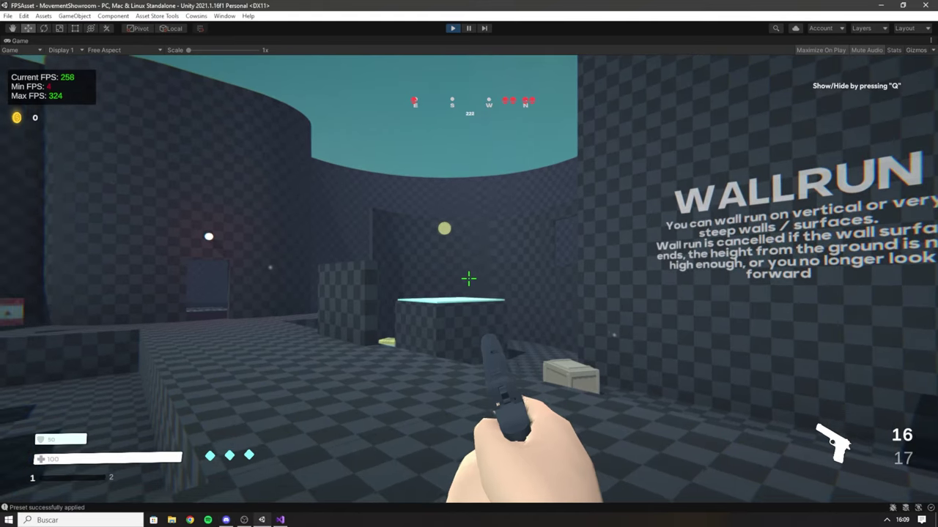
key(Escape)
click(452, 28)
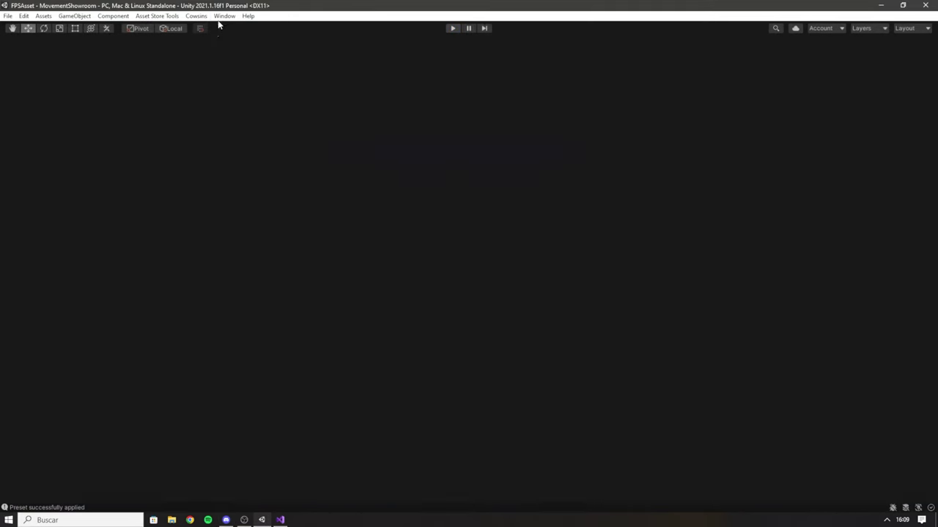
Step: Review the Input System package and its samples in the Package Manager, and close the Package Manager
click(247, 15)
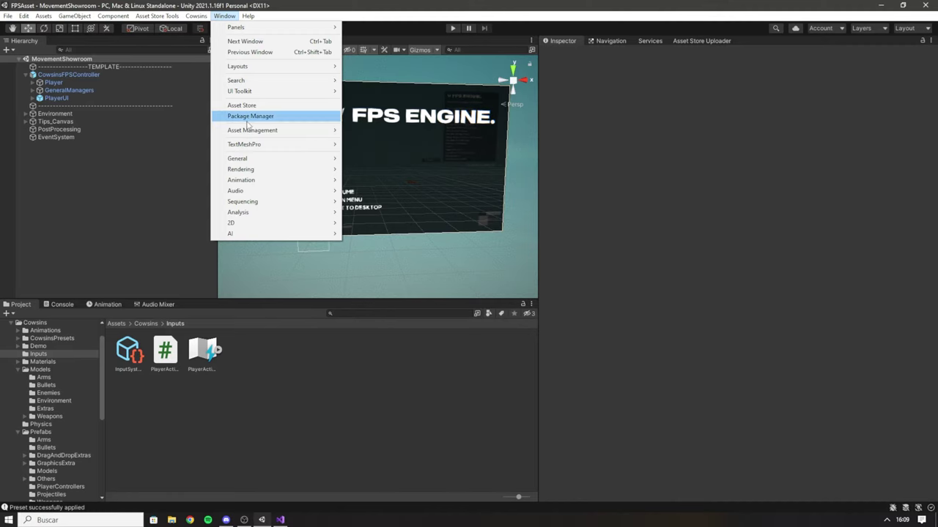
click(248, 117)
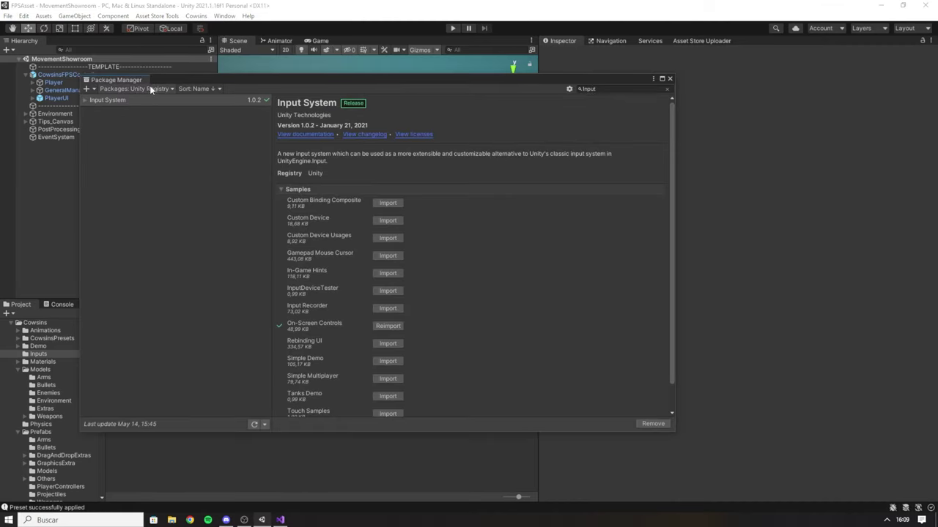
click(623, 88)
scroll(530, 293, down, 1)
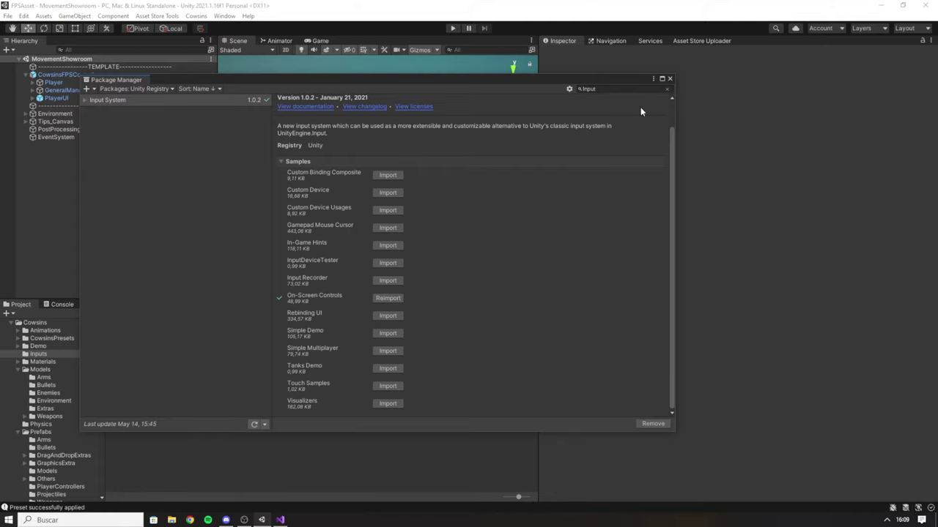
drag(645, 82, 507, 133)
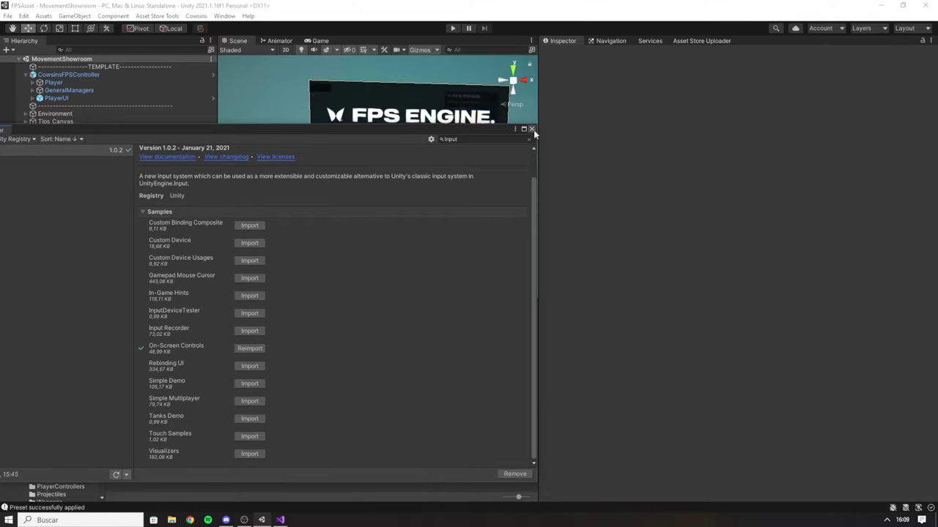
click(532, 128)
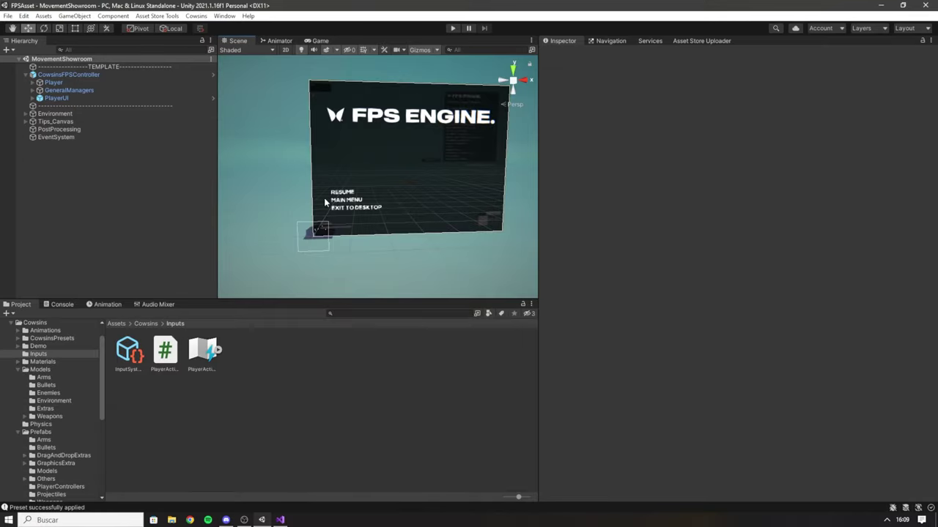
Step: Create a UI canvas named TouchInputControls at the root of the scene and save the scene
right_click(119, 174)
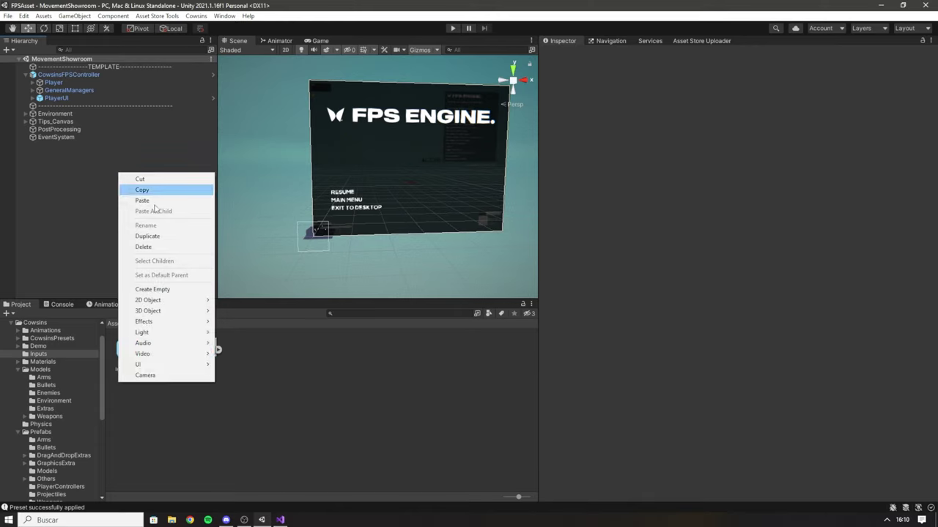
mouse_move(150, 366)
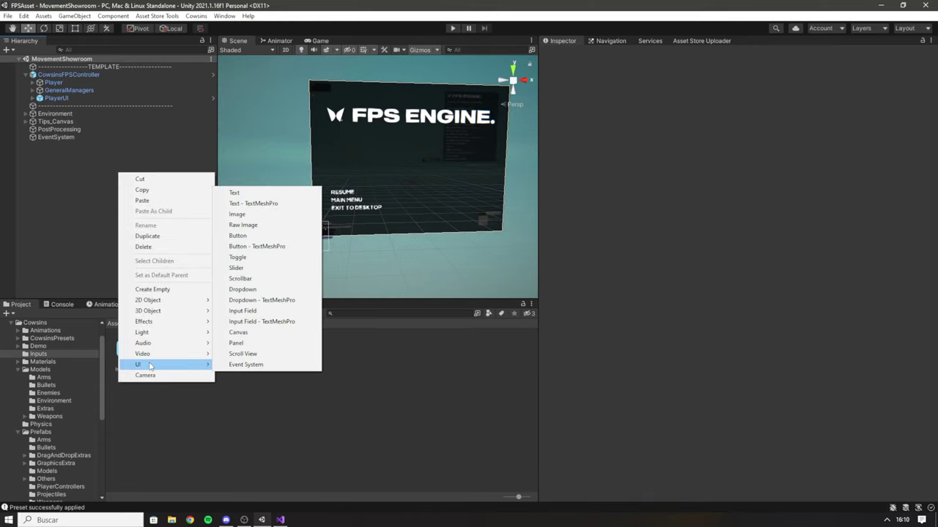
click(239, 332)
text(Touch)
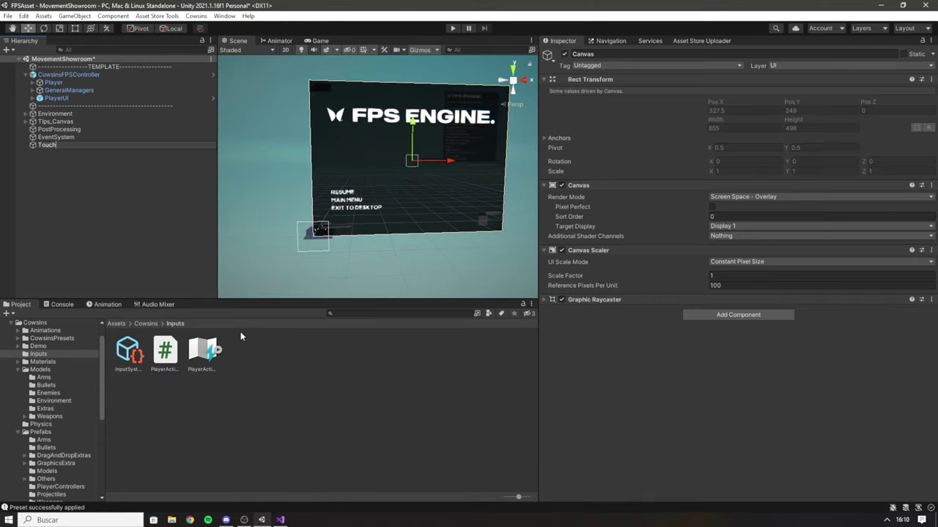
text(InputControls)
key(Return)
key(ctrl+s)
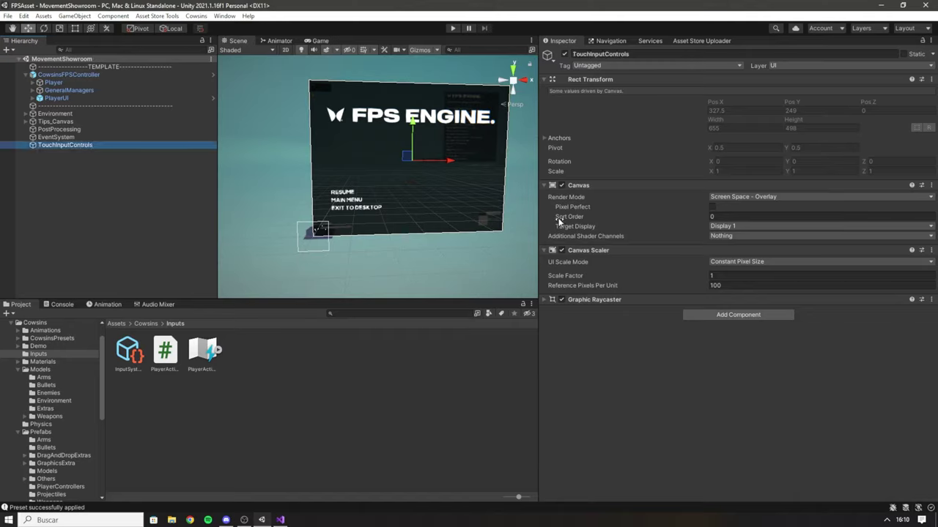
Step: Set the TouchInputControls canvas's sort order to 100 and frame the canvas in the scene
click(723, 218)
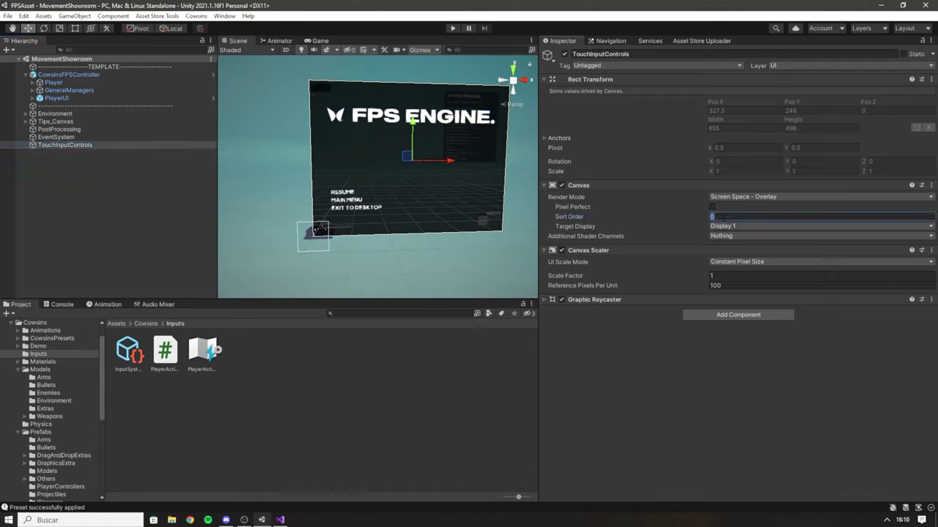
text(100)
double_click(99, 144)
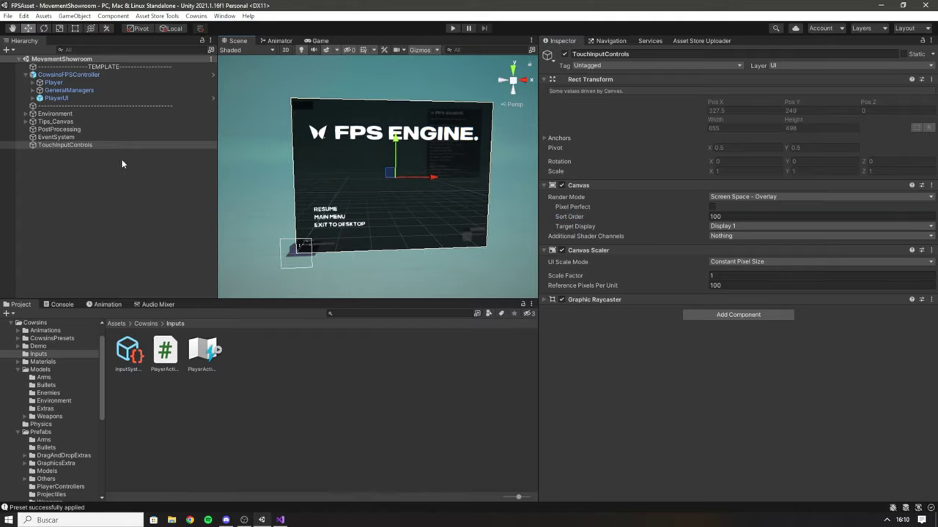
Step: Add a UI image as a child of TouchInputControls and name it JumpButton
right_click(88, 145)
mouse_move(147, 347)
click(219, 371)
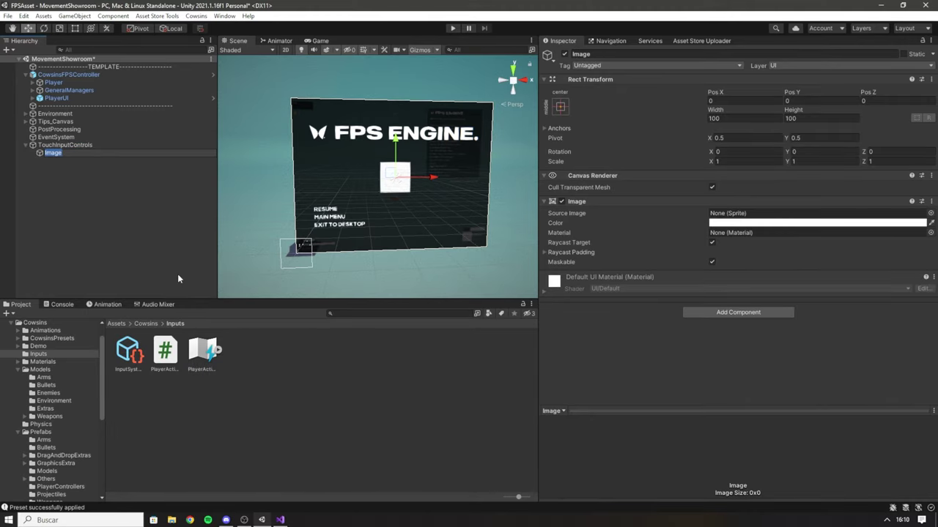
text(JumpButton)
key(Return)
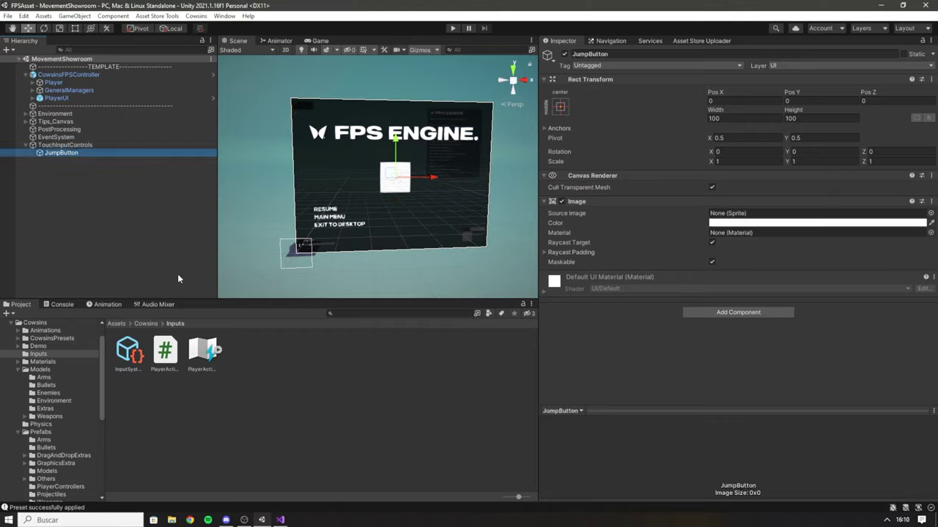
Step: Set the JumpButton image's anchor preset to bottom left
click(559, 106)
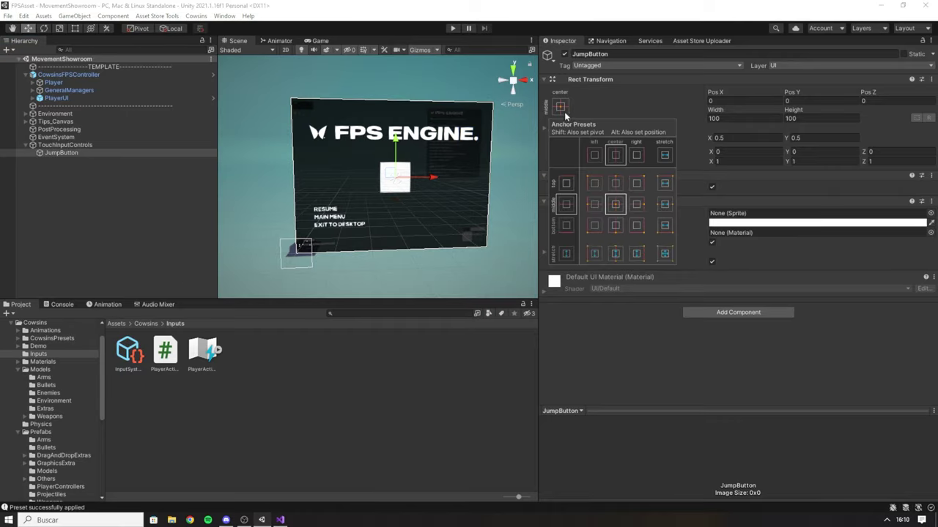
click(594, 227)
click(663, 110)
Step: Reset JumpButton's X and Y position to 0, move it inside the canvas to about X 101, Y 91, and save the scene
click(732, 100)
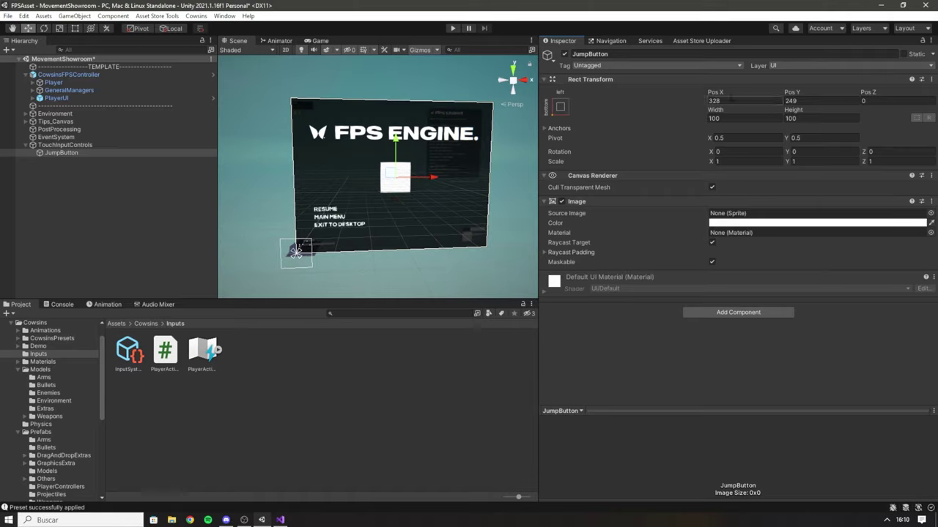
text(0)
key(Tab)
text(0)
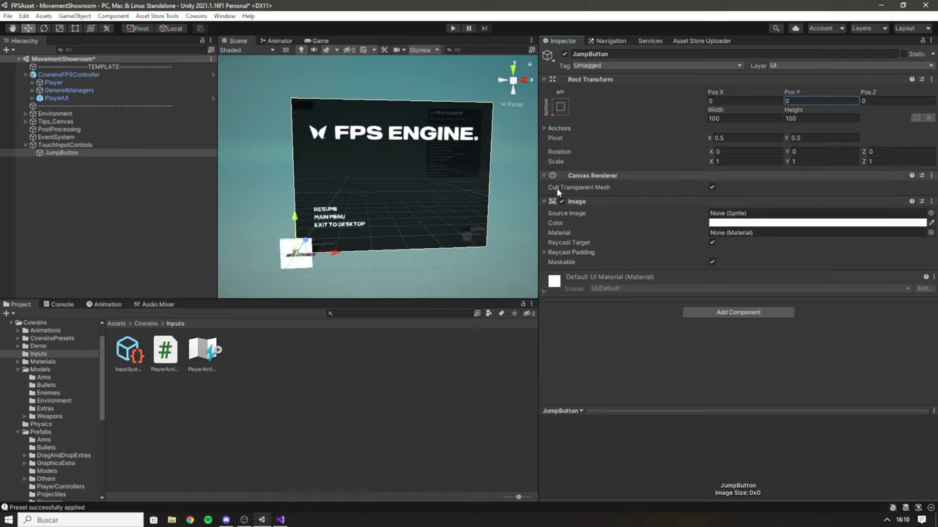
drag(296, 220, 365, 227)
key(ctrl+s)
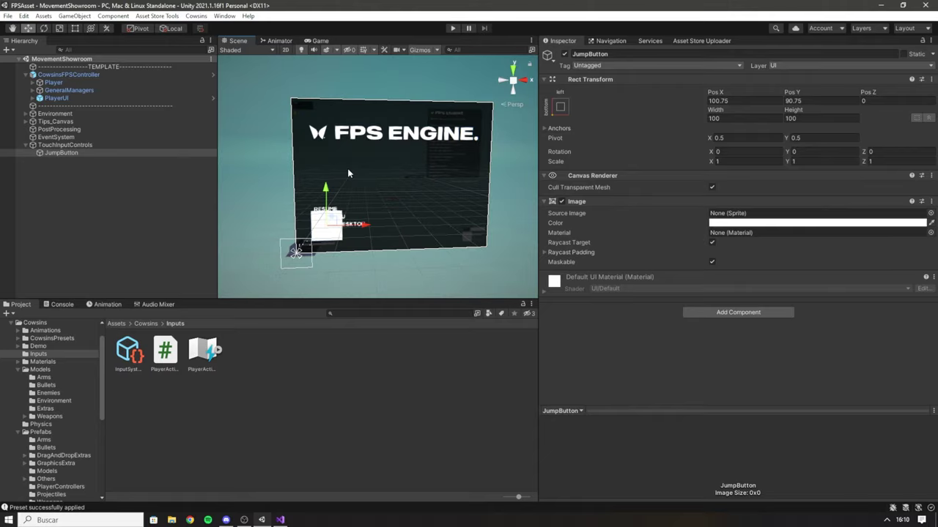
Step: Add an On-Screen Button component to JumpButton
click(63, 152)
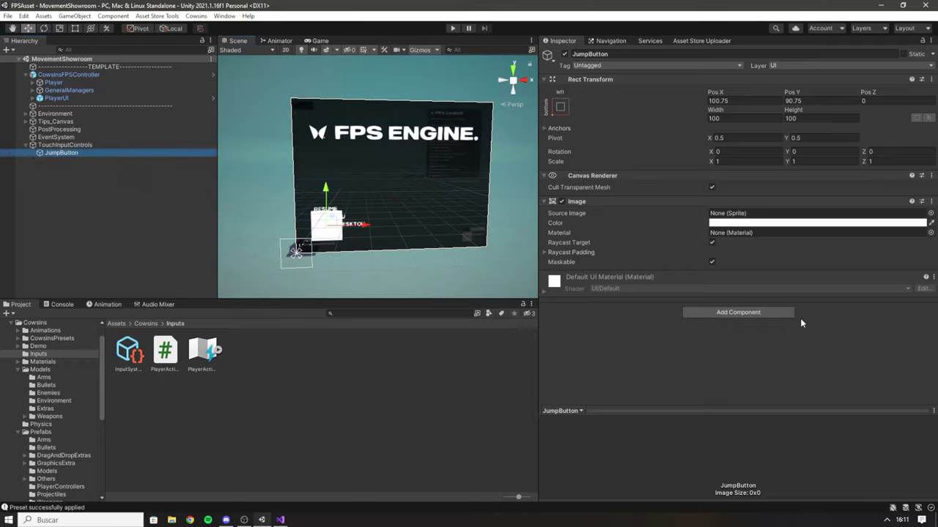
click(718, 313)
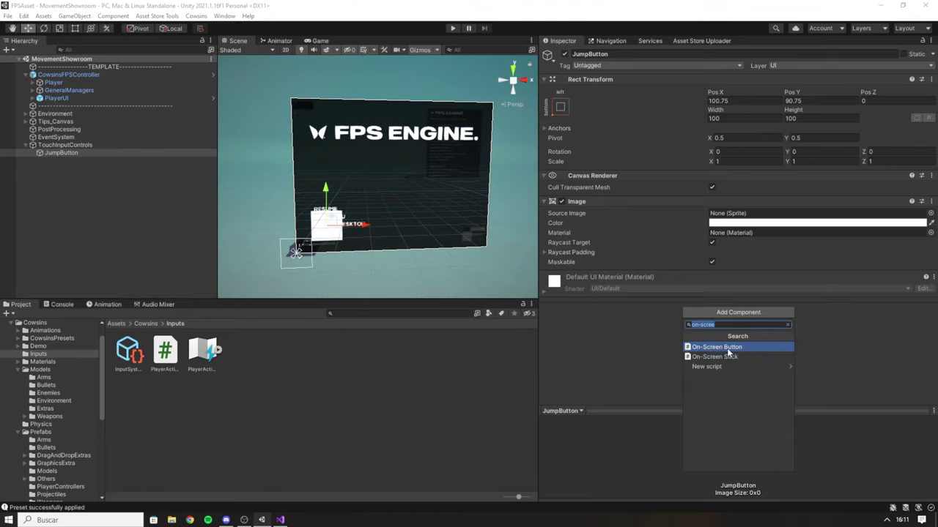
click(727, 349)
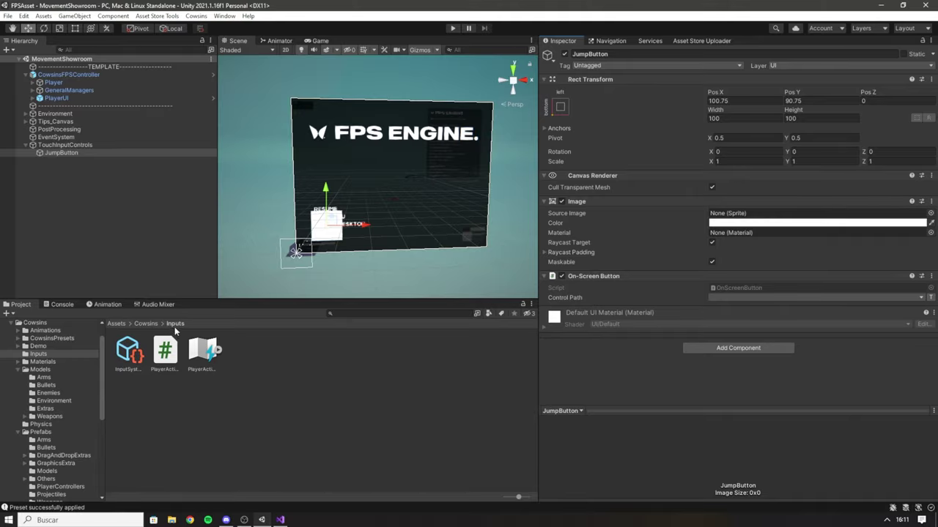
Step: Open the PlayerActions input actions asset and look over the actions in the GameControls map
click(204, 353)
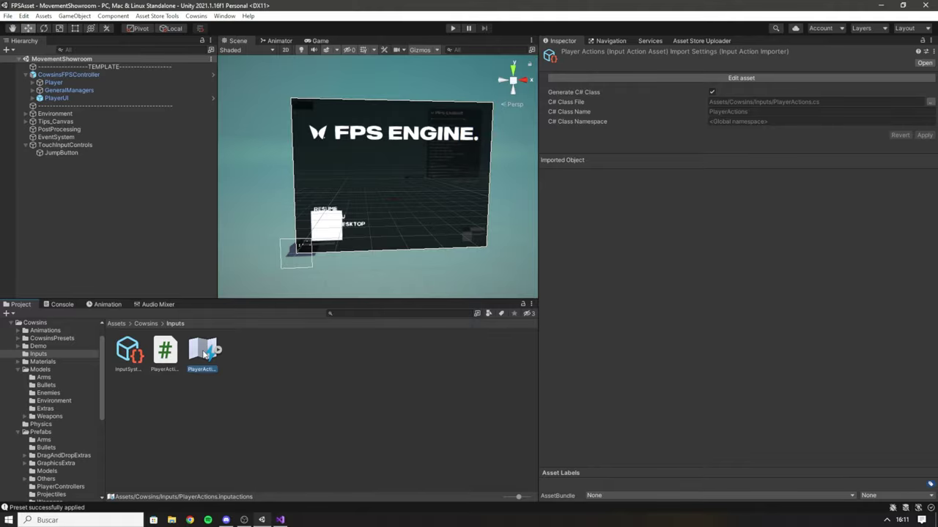
double_click(203, 354)
drag(224, 23, 258, 22)
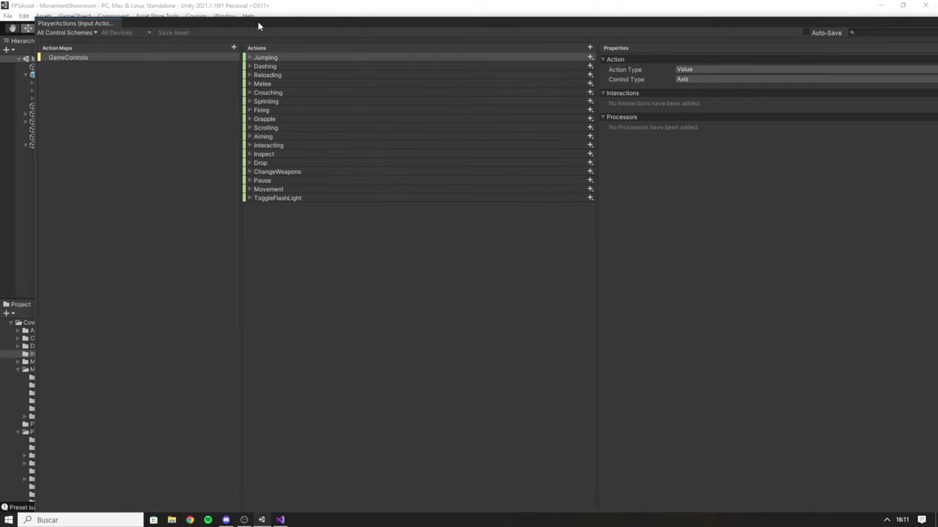
click(266, 58)
click(269, 66)
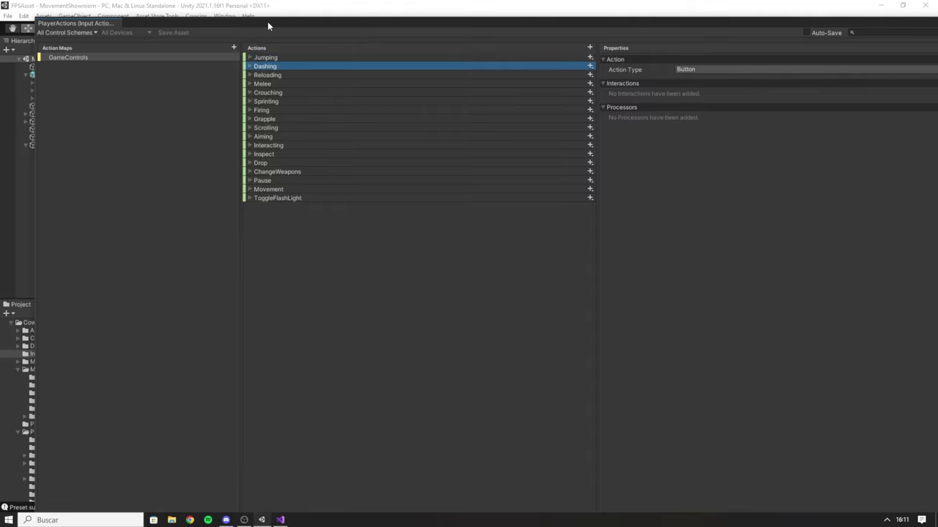
drag(268, 21, 246, 22)
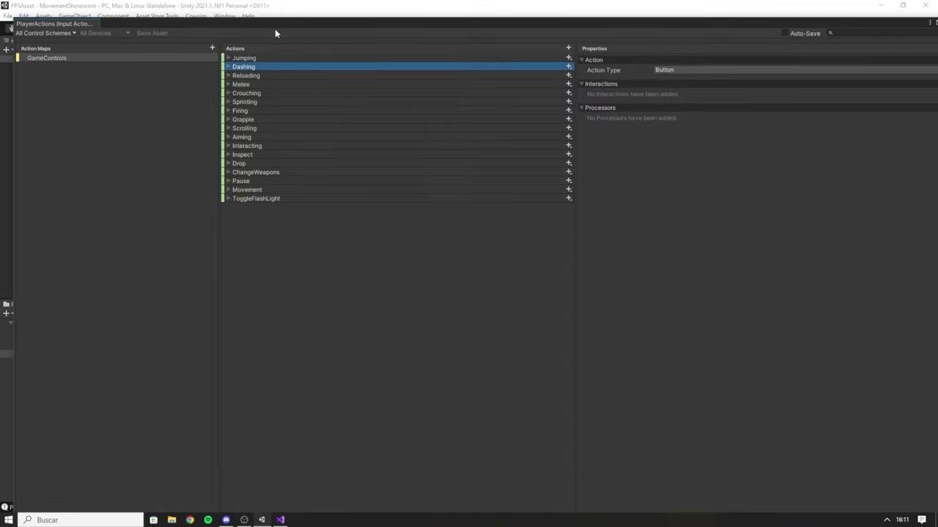
Step: Examine the keyboard and gamepad bindings of the Jumping action, and close the input actions editor
click(245, 58)
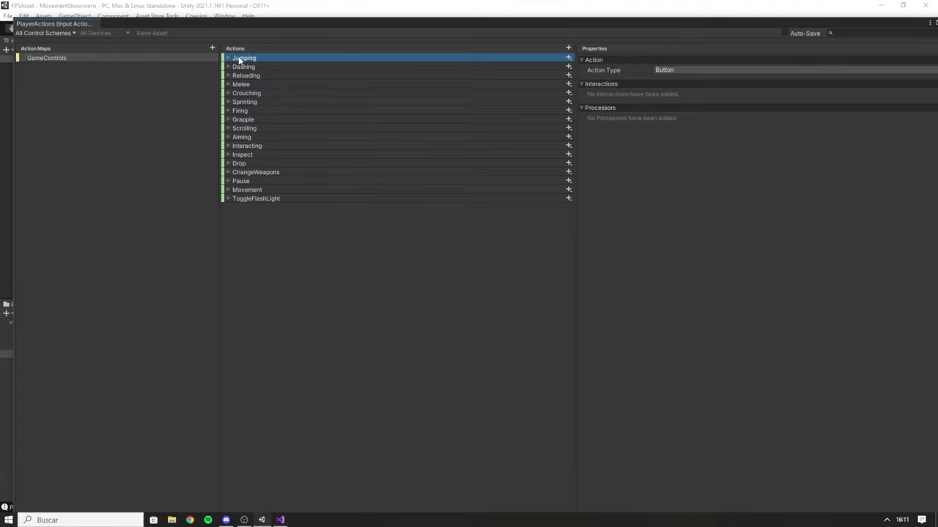
click(227, 58)
drag(271, 23, 249, 41)
click(224, 61)
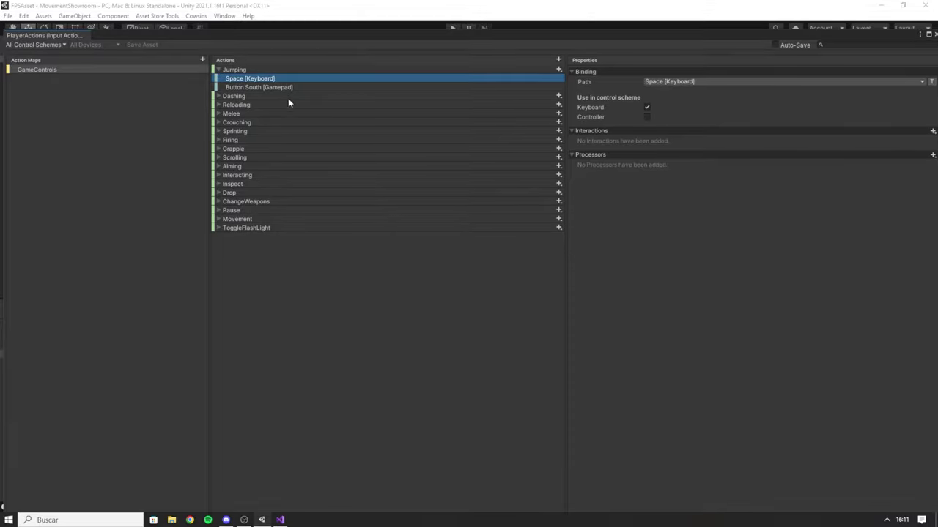
click(239, 87)
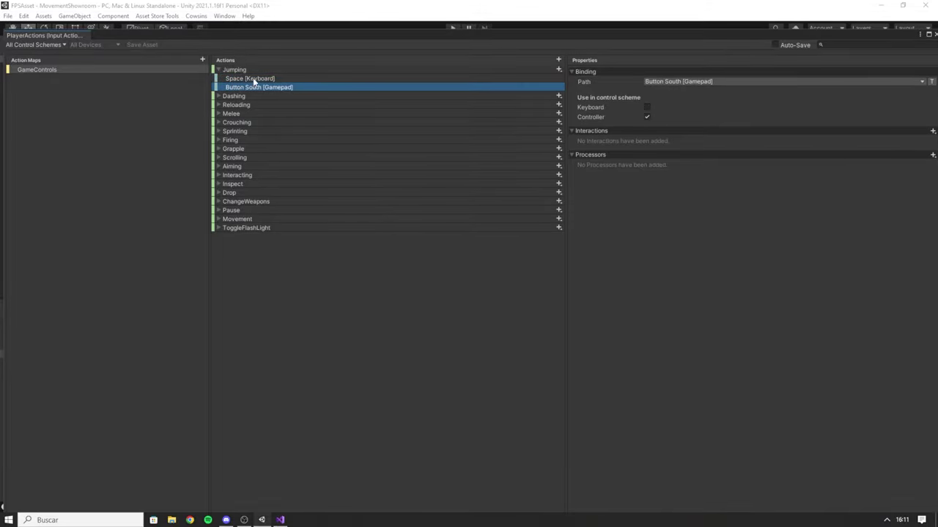
click(255, 80)
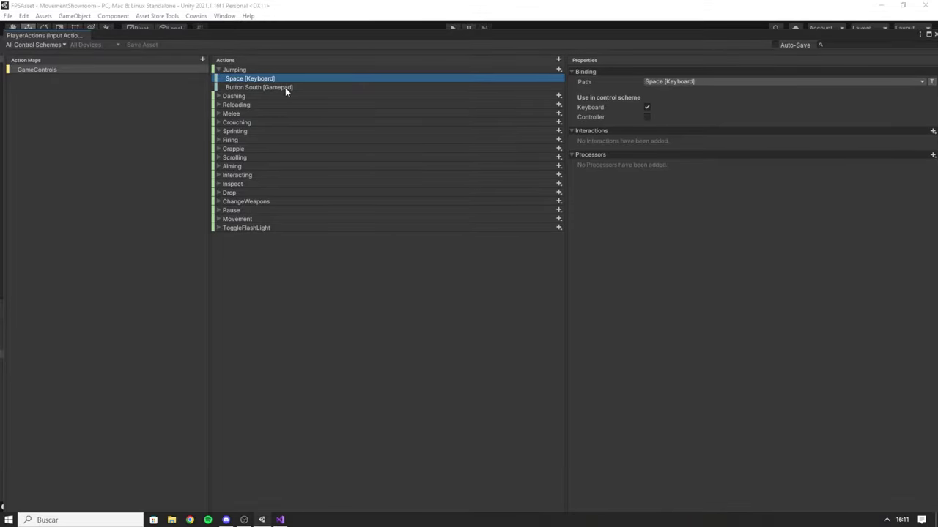
click(285, 87)
click(249, 78)
click(278, 88)
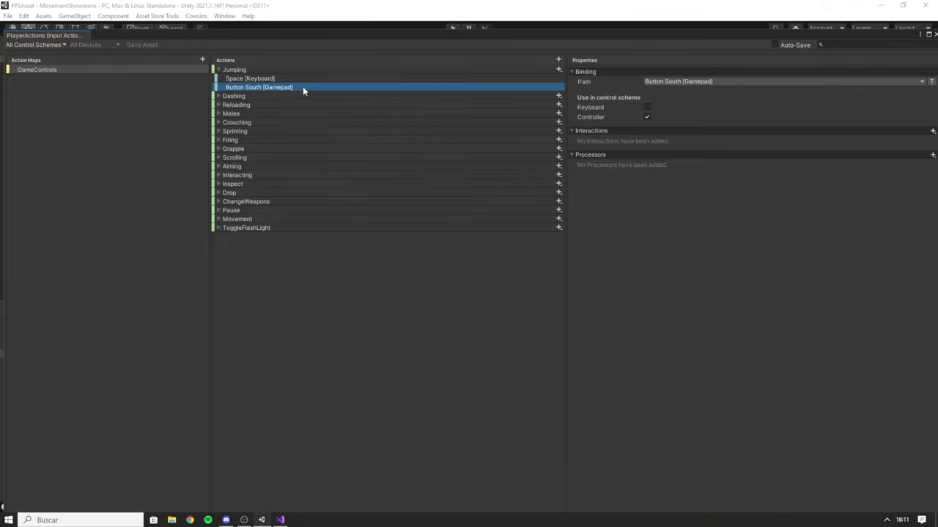
click(266, 79)
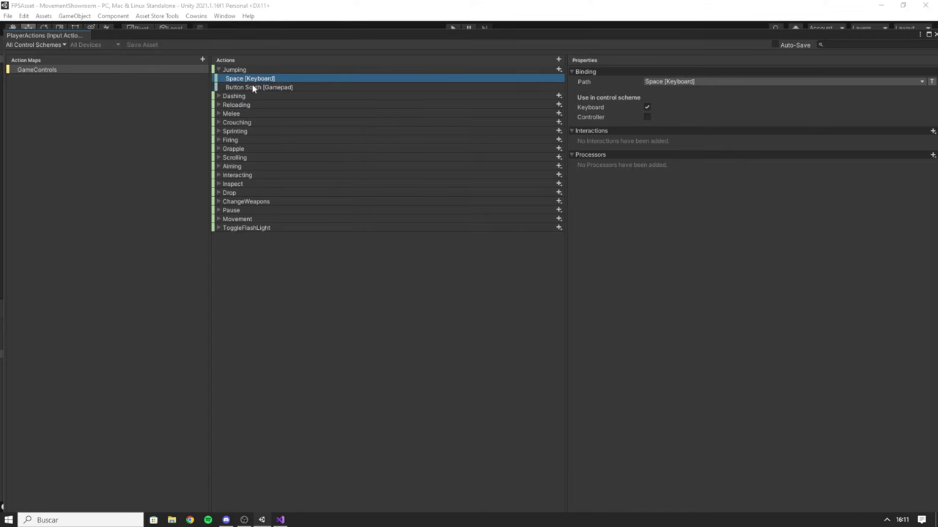
drag(879, 35, 587, 115)
click(644, 63)
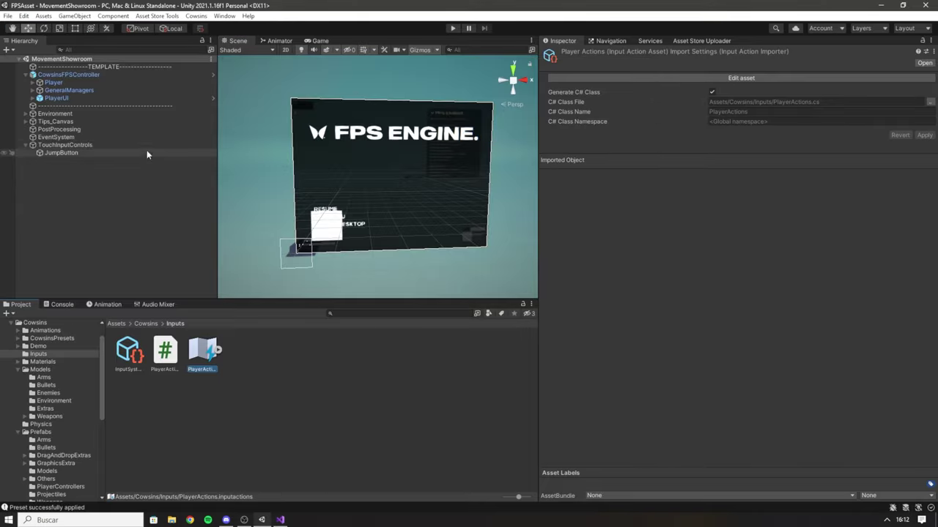
Step: Set the control path of JumpButton's On-Screen Button to Space [Keyboard]
click(77, 153)
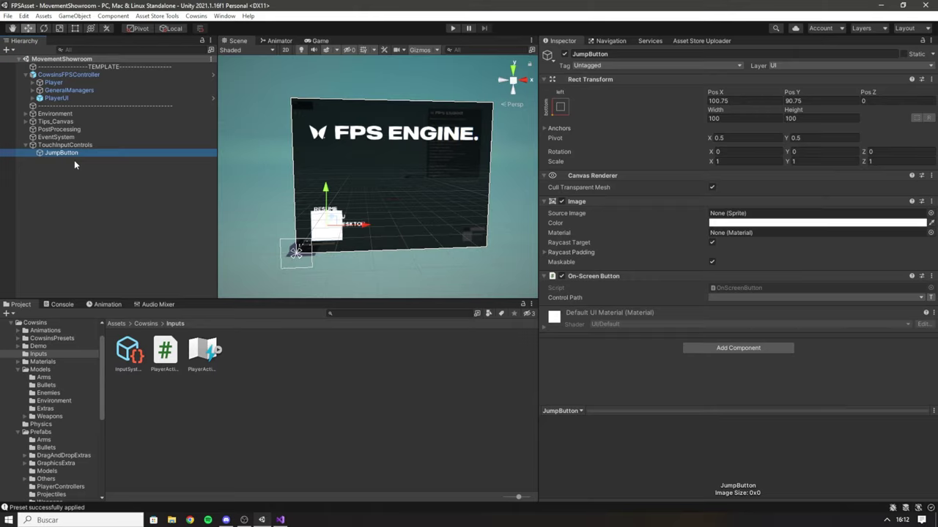
click(731, 297)
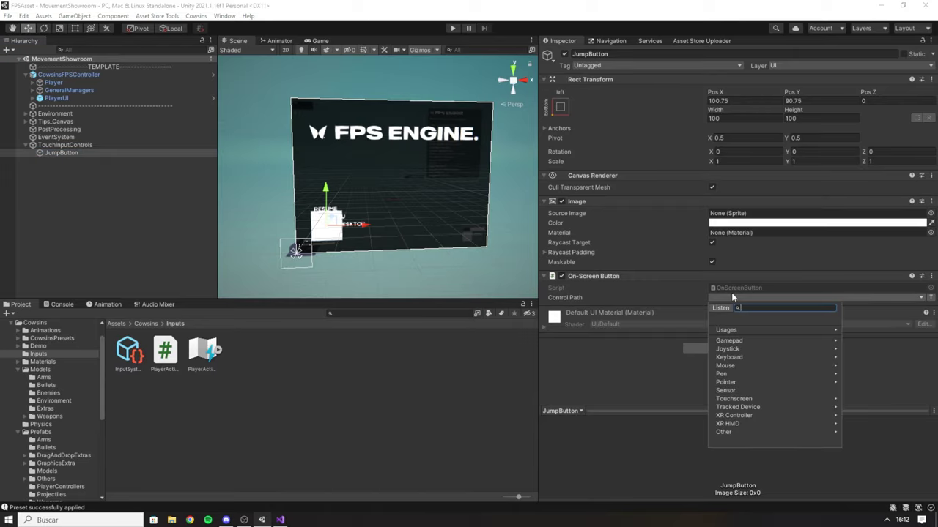
text(Space)
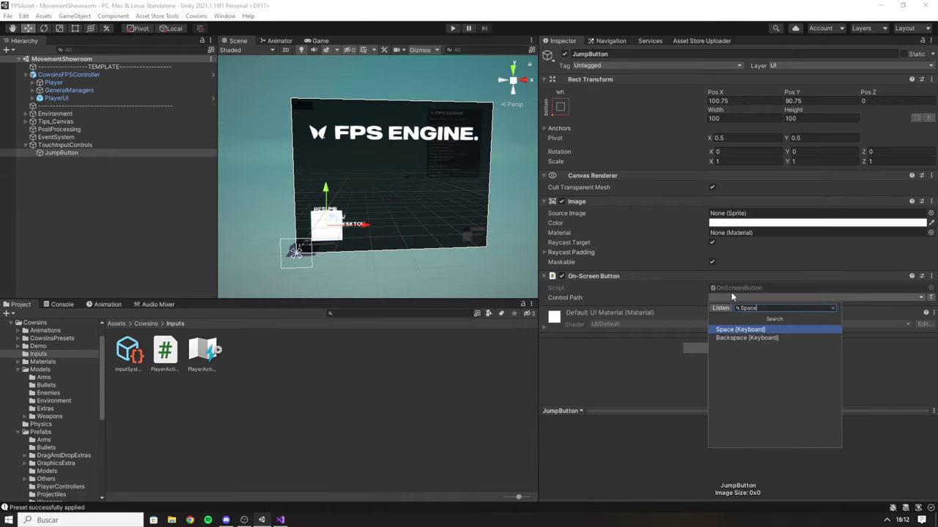
click(742, 331)
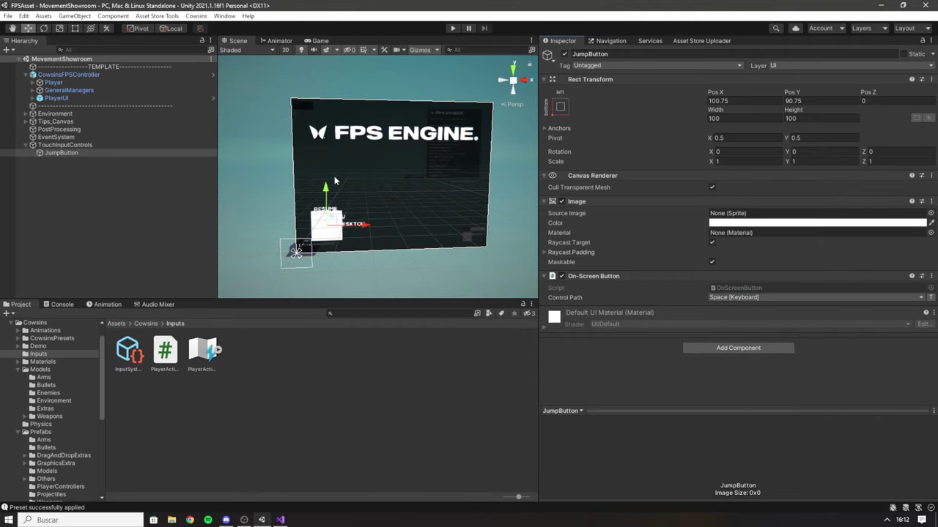
Step: Run the game to test the on-screen jump button, hide the controls help text, and end the play test
click(452, 28)
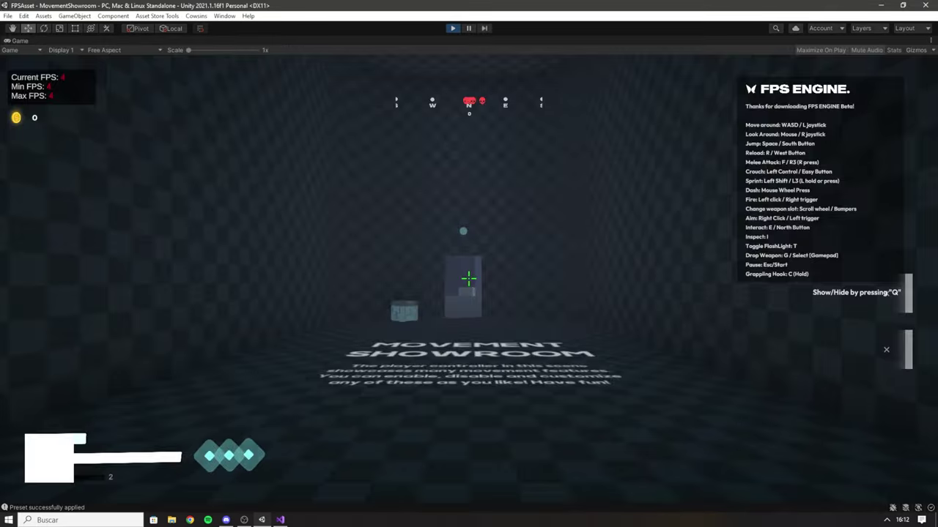
key(space)
key(space)
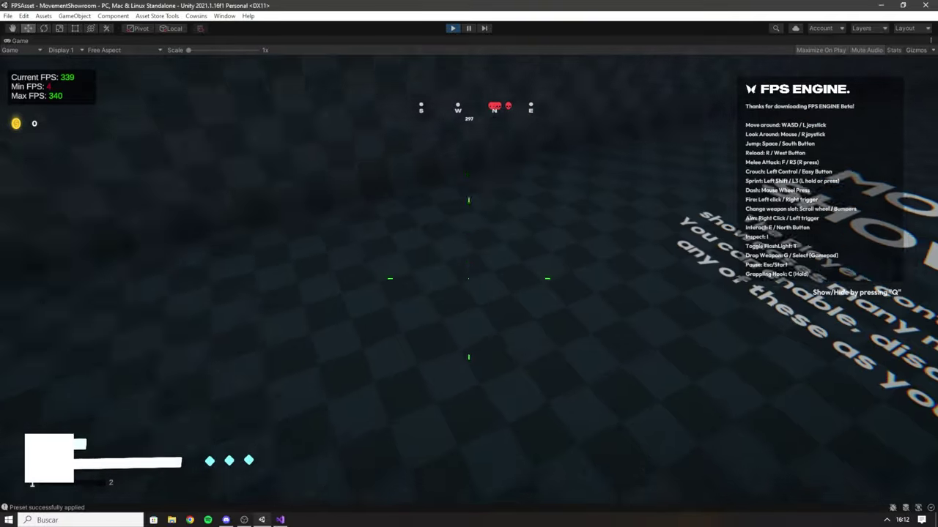
key(space)
key(space)
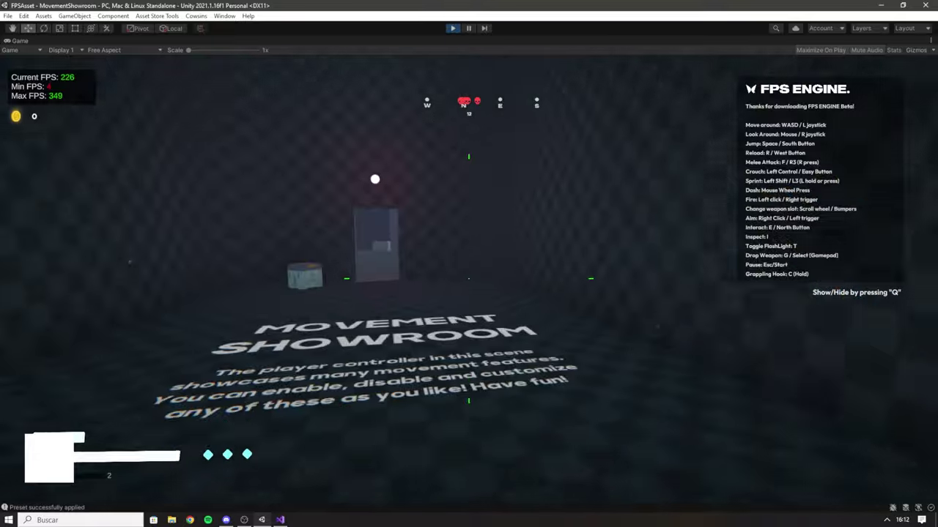
key(Escape)
key(Escape)
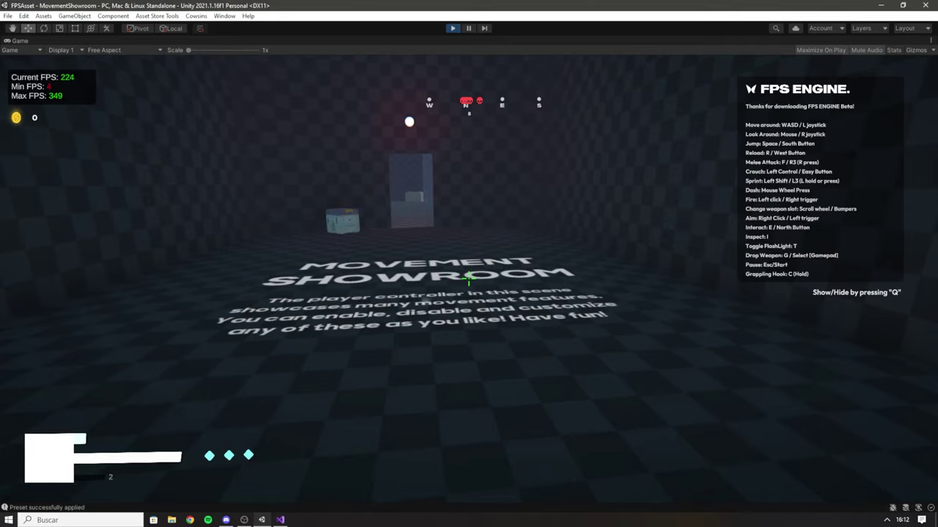
key(q)
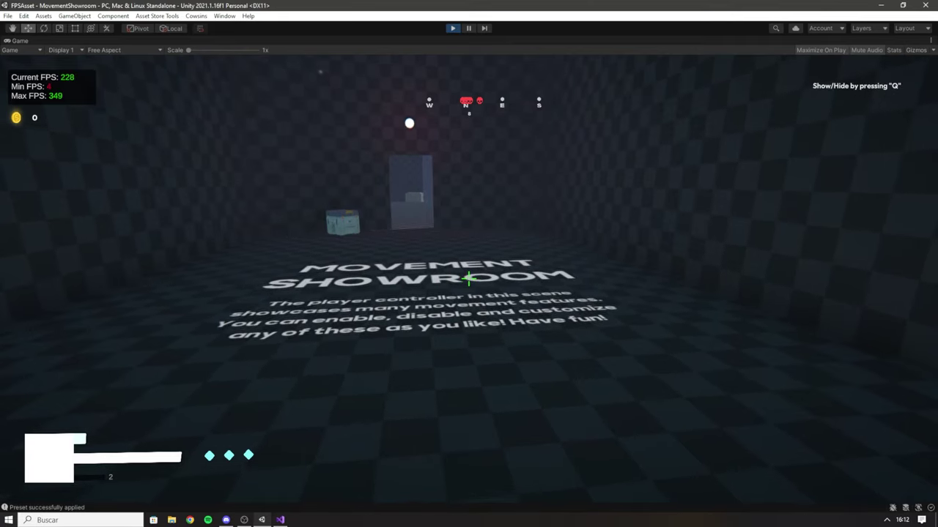
key(ctrl+p)
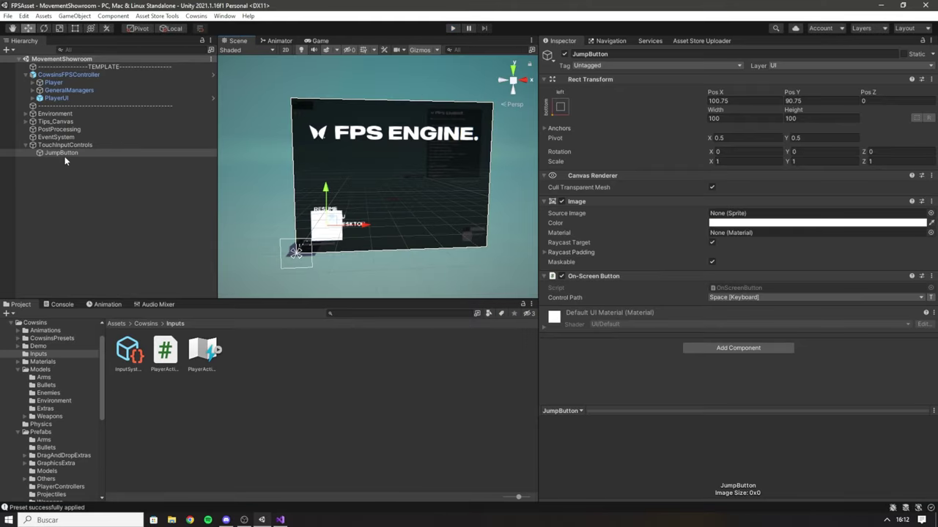
Step: Duplicate JumpButton and rename the copy MovementButton
click(64, 154)
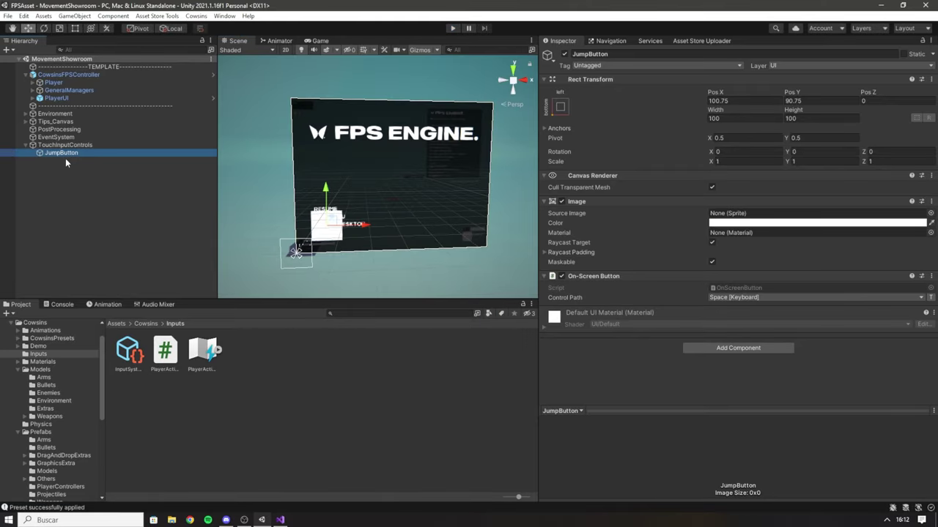
key(ctrl+d)
click(594, 54)
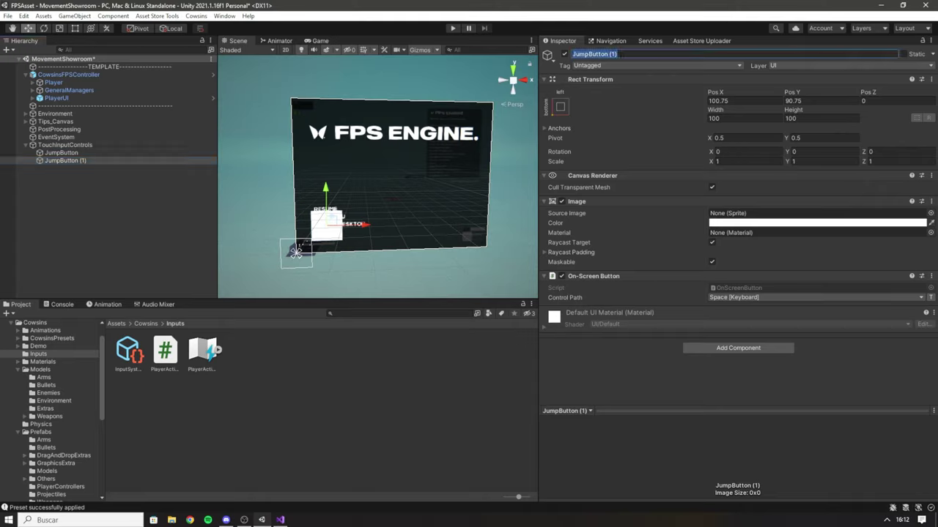
text(MovementButton)
key(Return)
Step: Anchor MovementButton to the canvas's bottom-right corner, place it at about X -89, and save the scene
click(561, 107)
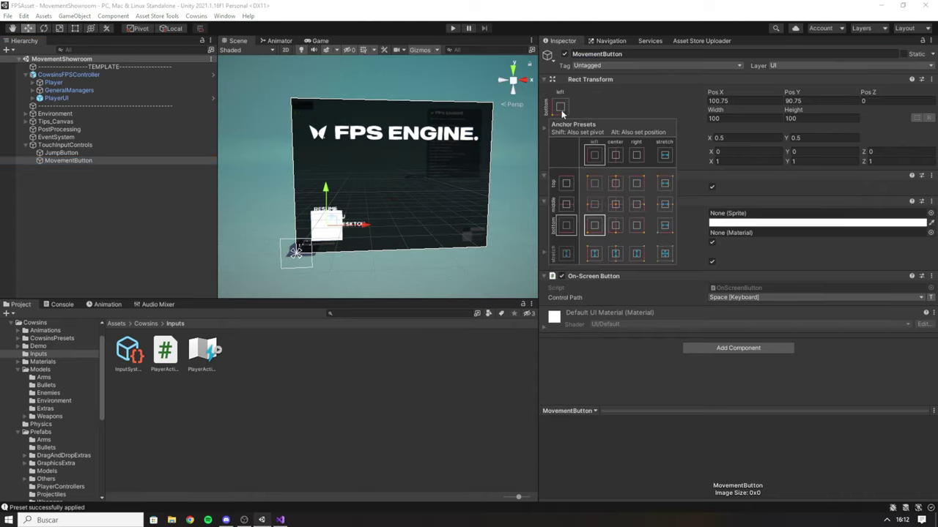
click(636, 225)
click(723, 103)
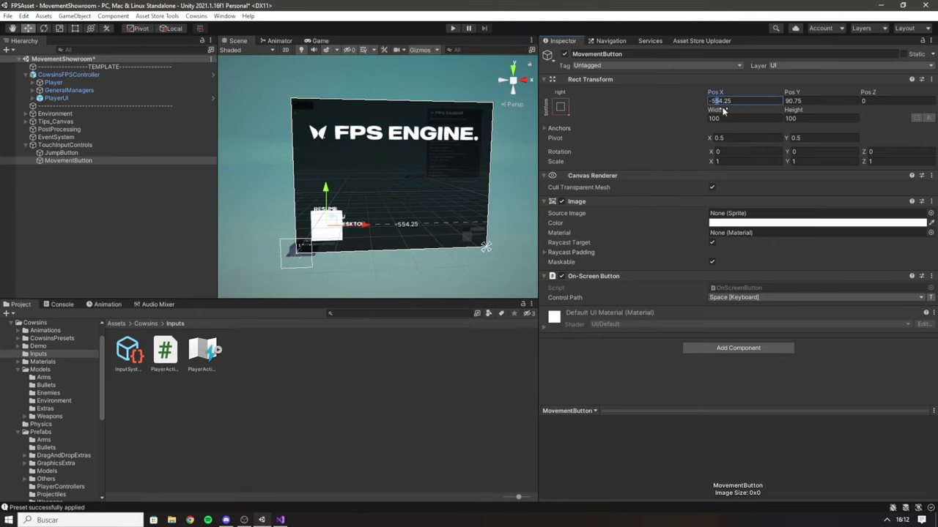
text(0)
drag(522, 220, 498, 221)
key(ctrl+s)
middle_drag(450, 200, 429, 198)
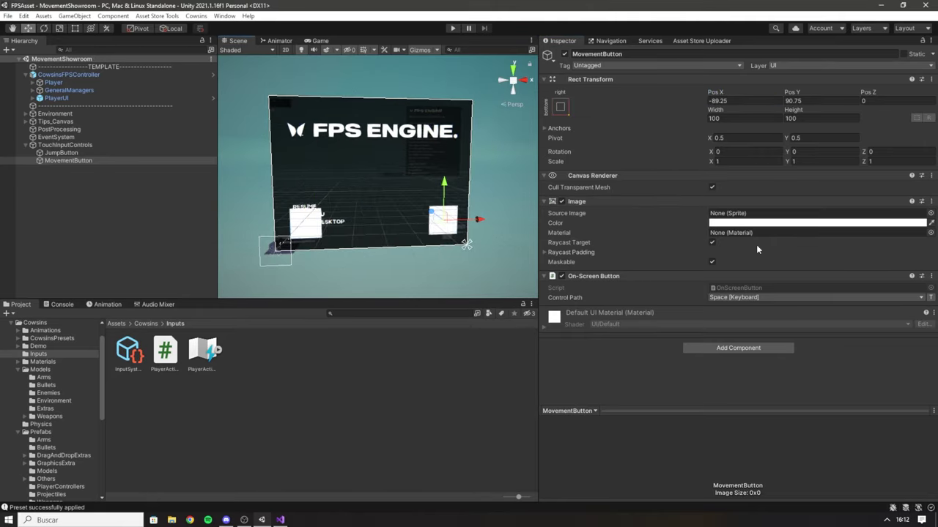
Step: Color MovementButton's image pure red (FF0000) and rename the object MovementJoystick
click(762, 223)
drag(789, 291, 819, 274)
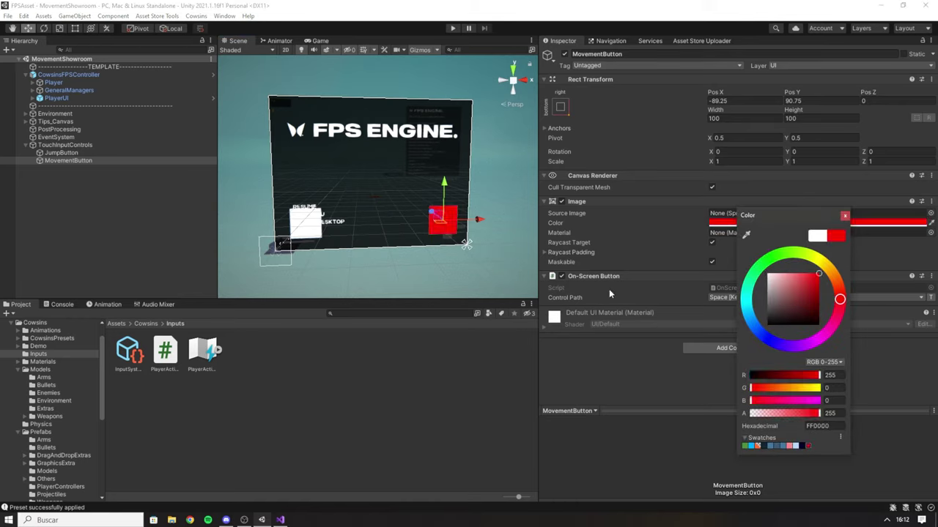
click(634, 55)
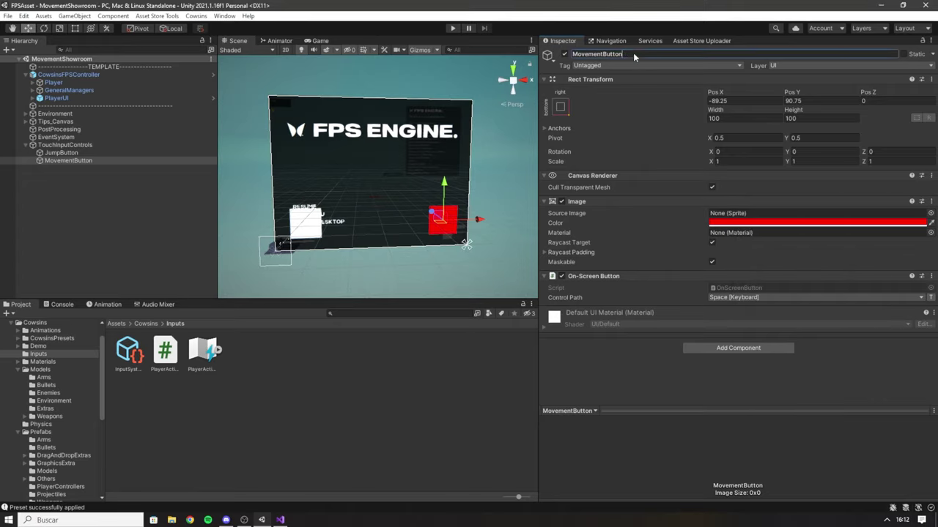
key(BackSpace)
key(BackSpace)
key(BackSpace)
text(Joystick)
key(Return)
Step: Replace MovementJoystick's On-Screen Button component with an On-Screen Stick component
right_click(602, 275)
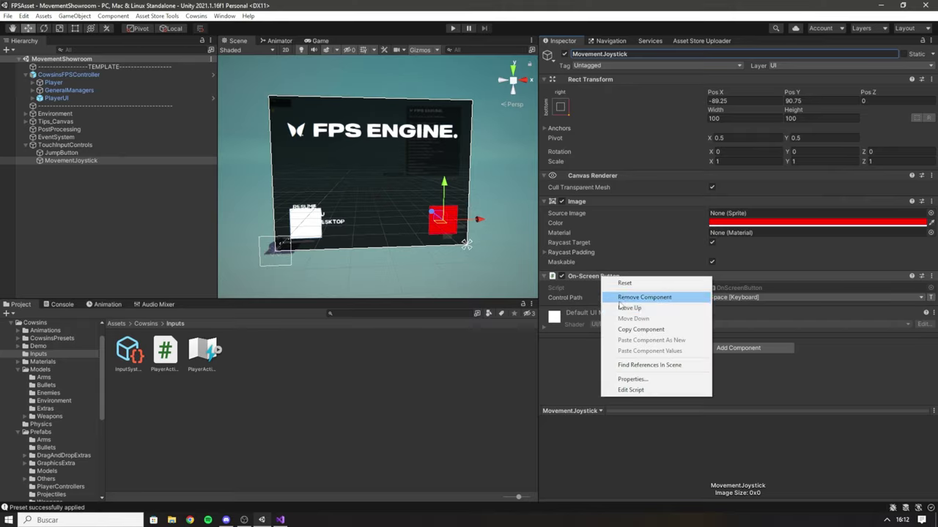
click(630, 297)
click(738, 312)
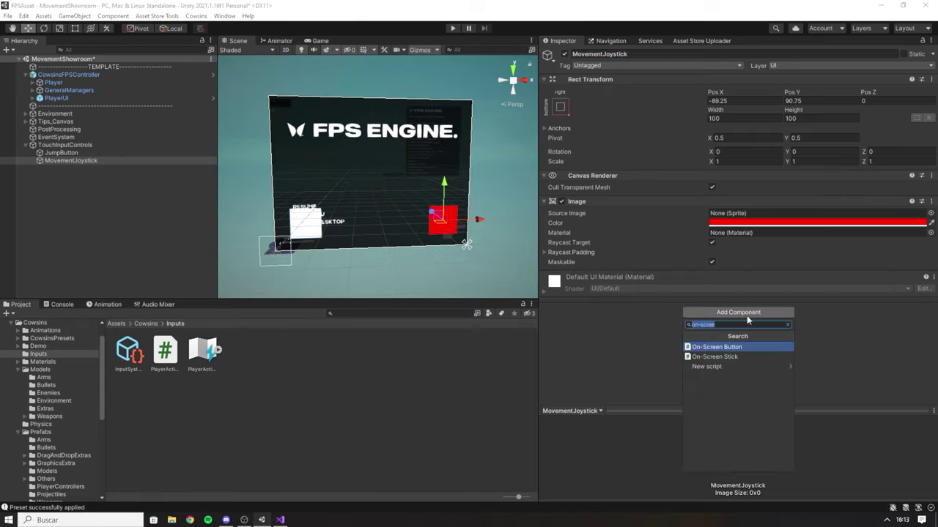
click(712, 358)
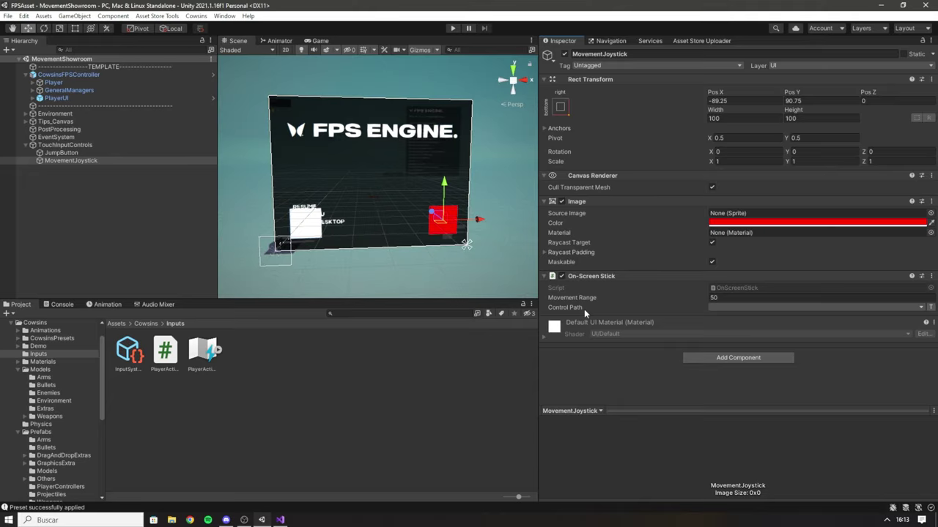
Step: Set the control path of MovementJoystick's On-Screen Stick to Left Stick [Gamepad]
click(745, 307)
text(Left Sti)
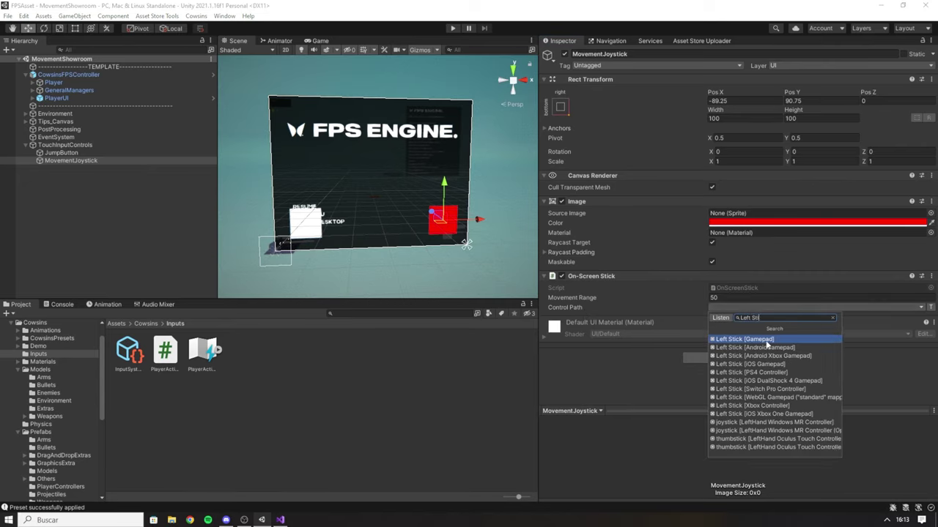
click(762, 339)
Step: Run the game, test moving the player in several directions with the red on-screen joystick, and end the play test
click(452, 28)
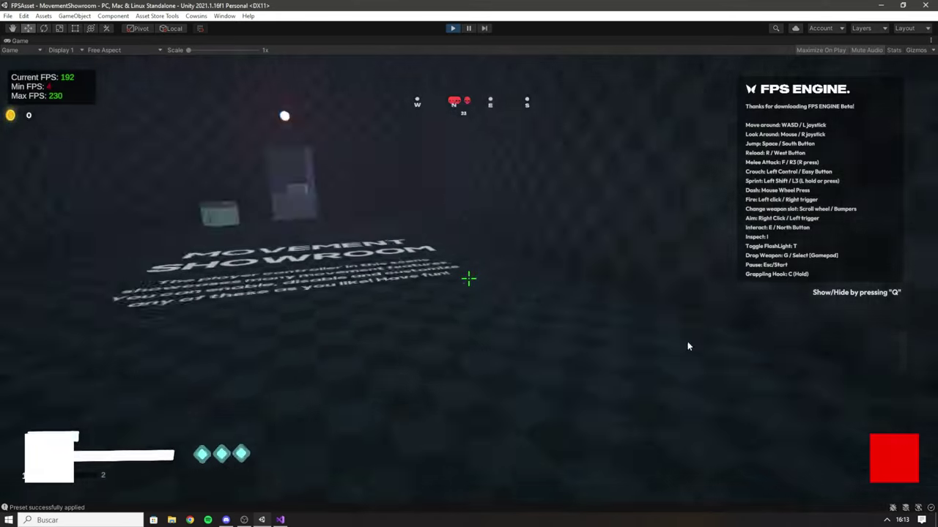
click(895, 450)
key(w)
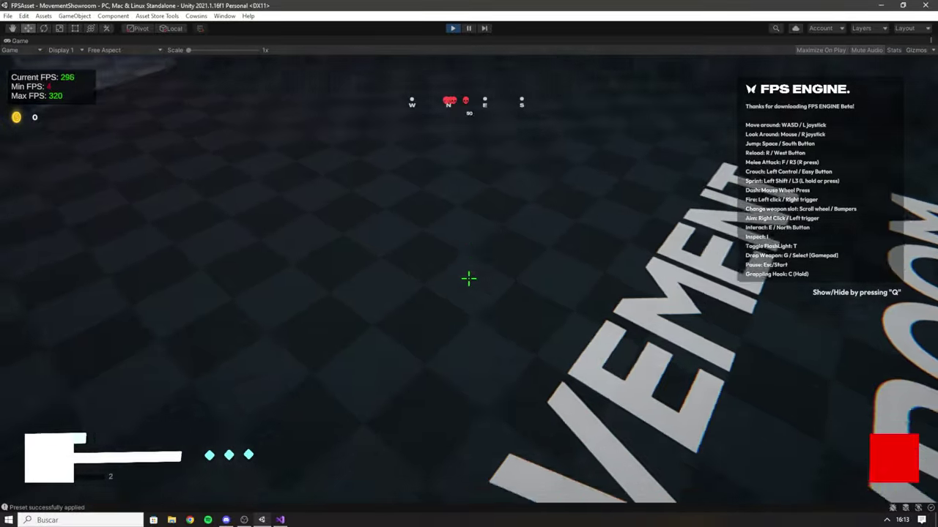
key(Escape)
key(Escape)
key(w)
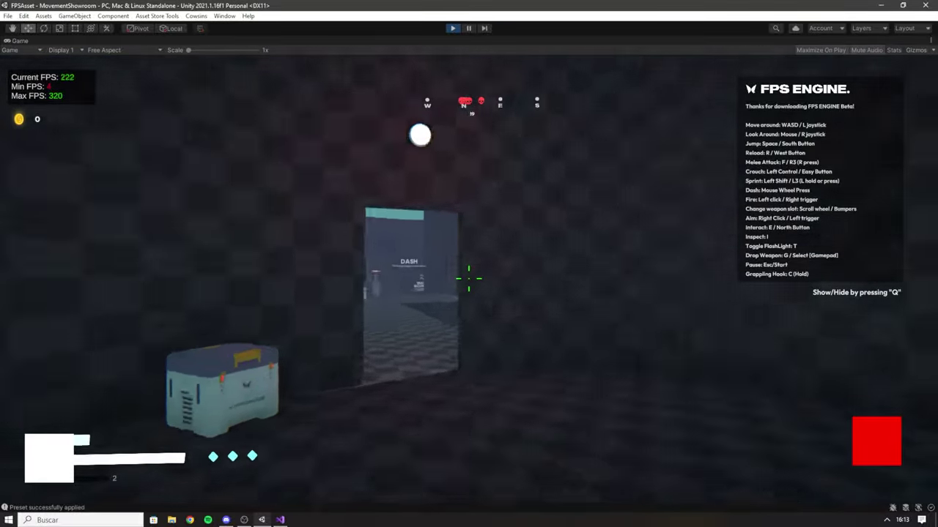
key(a)
key(d)
key(a)
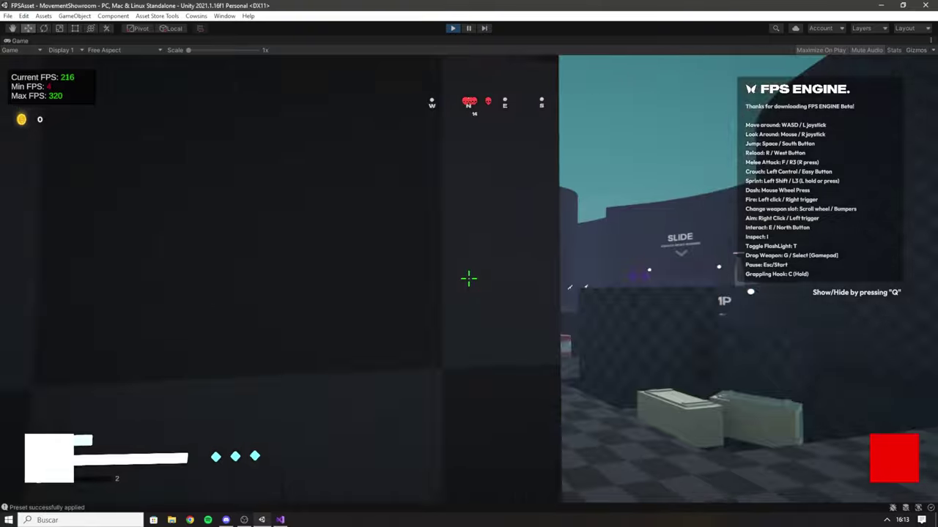
key(d)
key(w)
key(w)
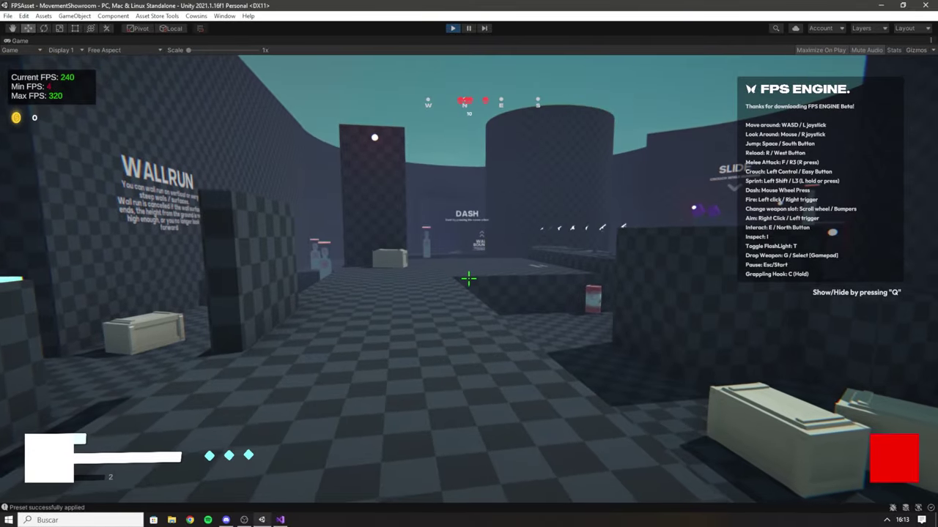
key(Escape)
key(Escape)
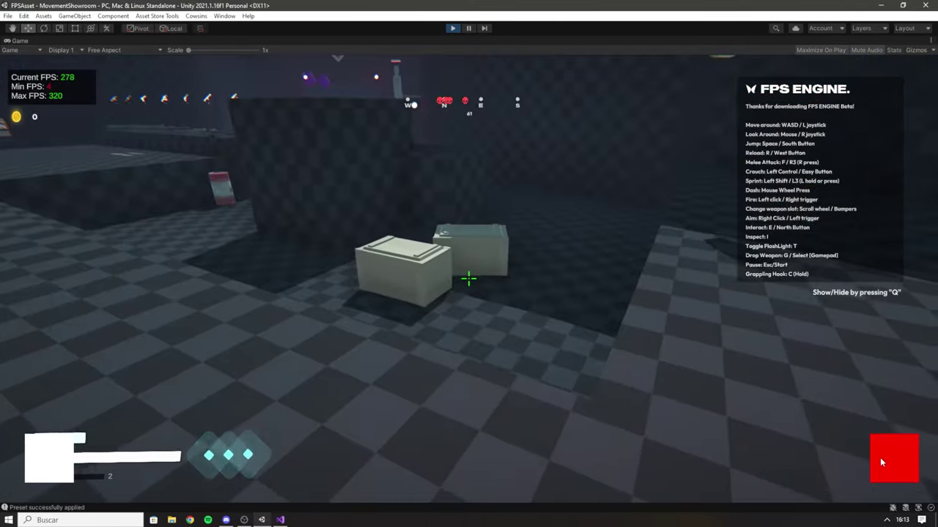
key(w)
key(a)
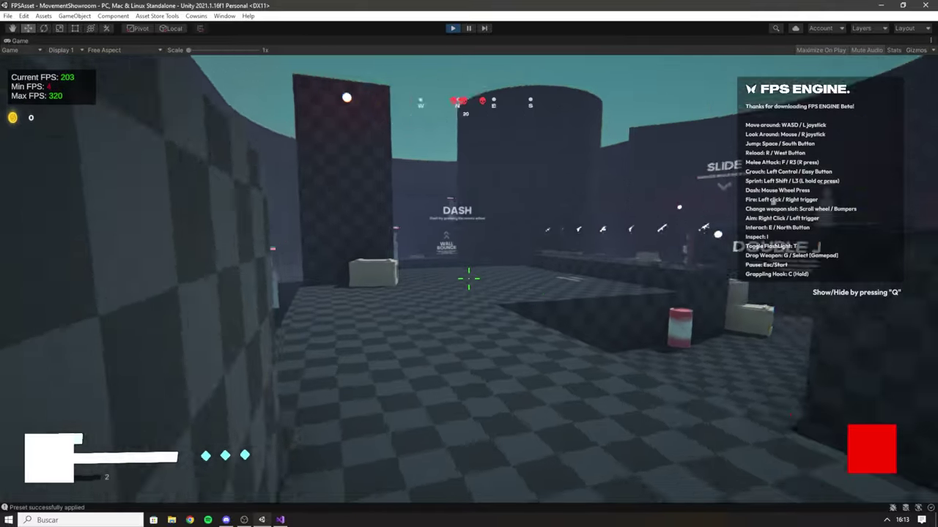
key(s)
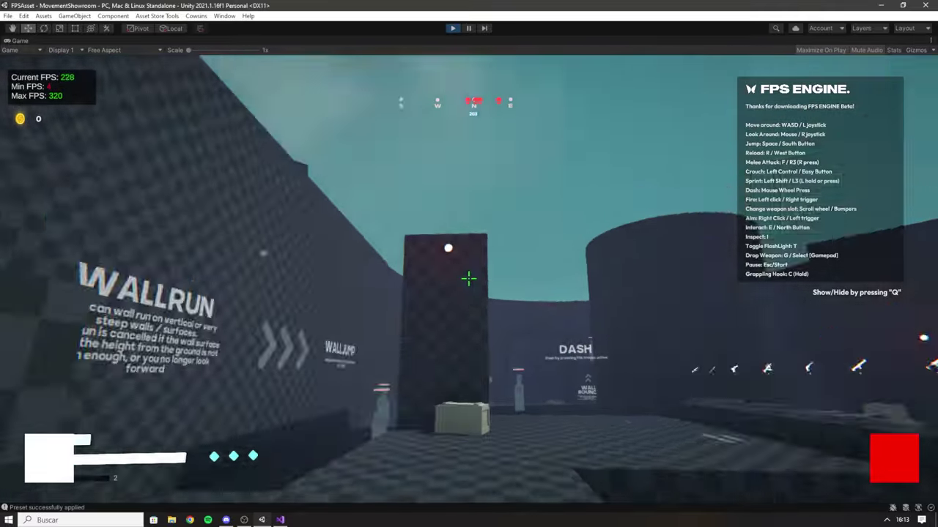
key(Escape)
key(Escape)
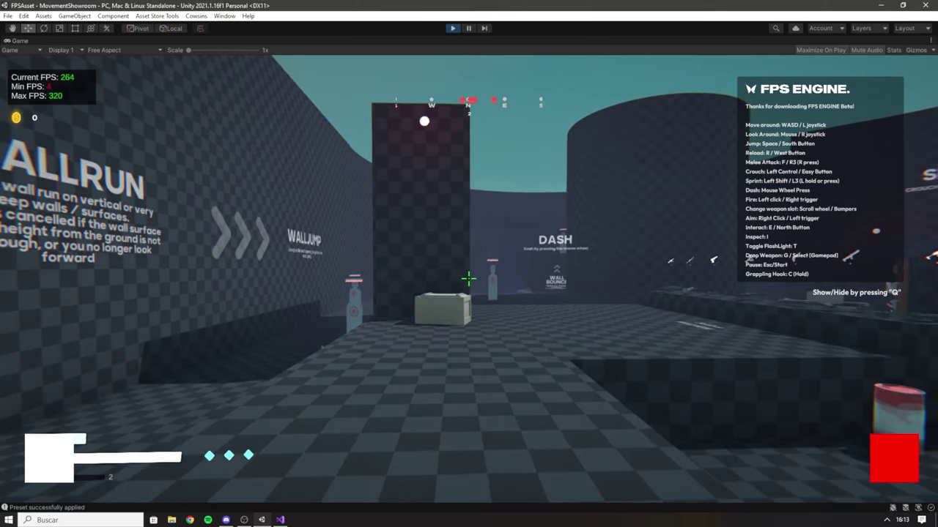
key(w)
key(ctrl+p)
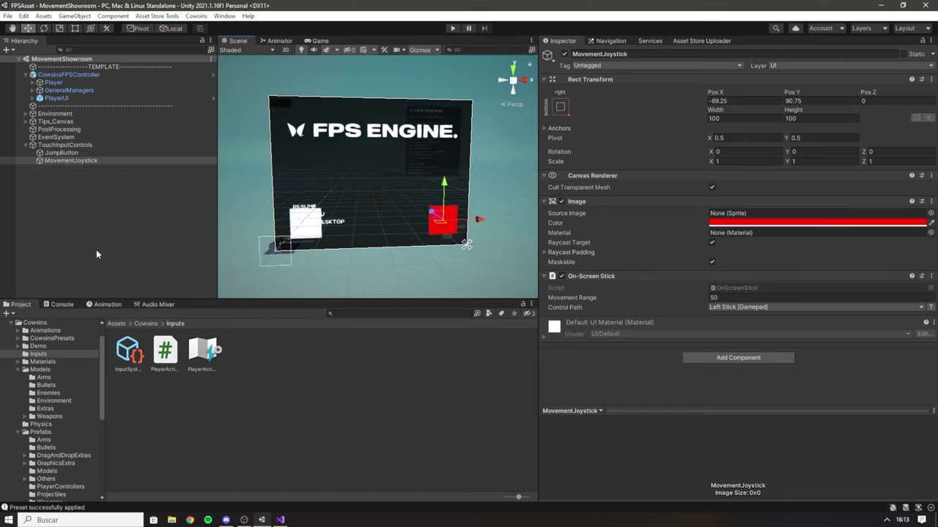
Step: Duplicate JumpButton and move the copy sideways to about X 235, beside the original
click(72, 160)
click(83, 152)
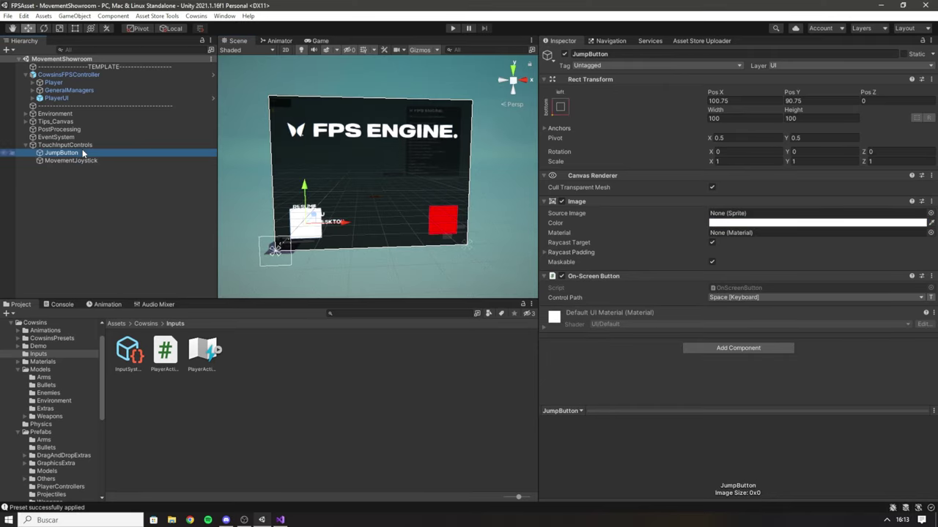
key(ctrl+d)
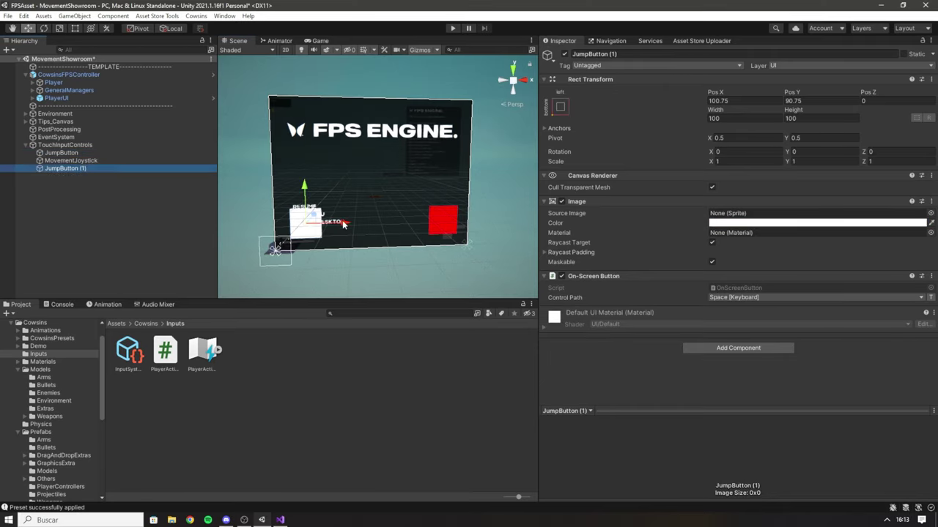
drag(344, 222, 394, 227)
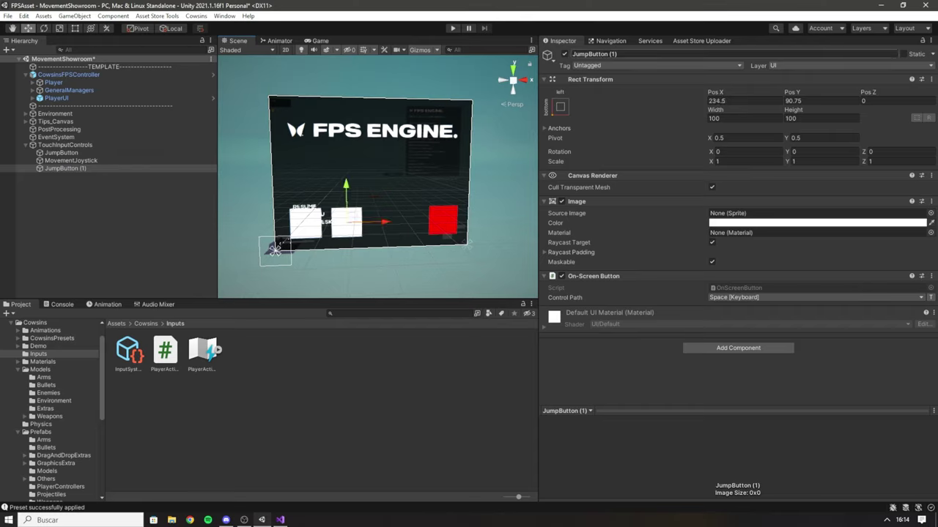
Step: Duplicate MovementJoystick and move the copy up to about Y 228, above the original
click(61, 152)
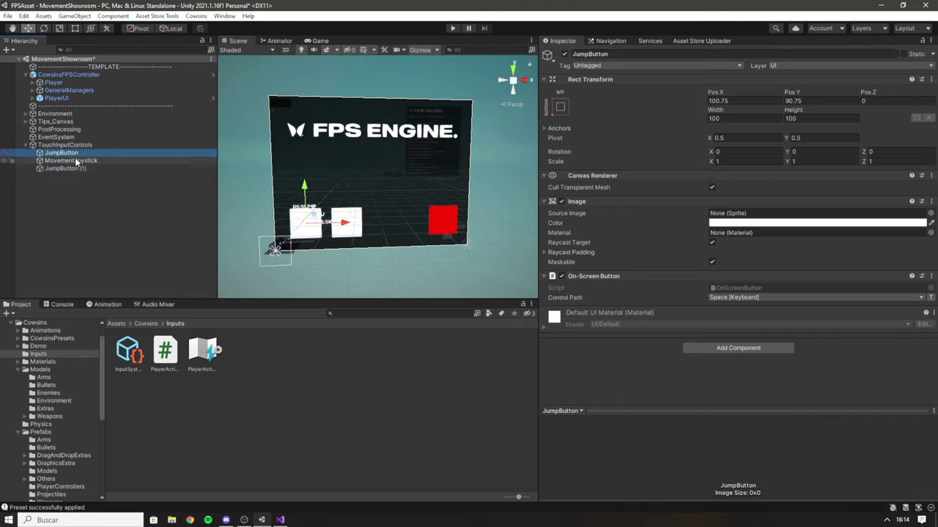
click(70, 161)
drag(444, 187, 444, 146)
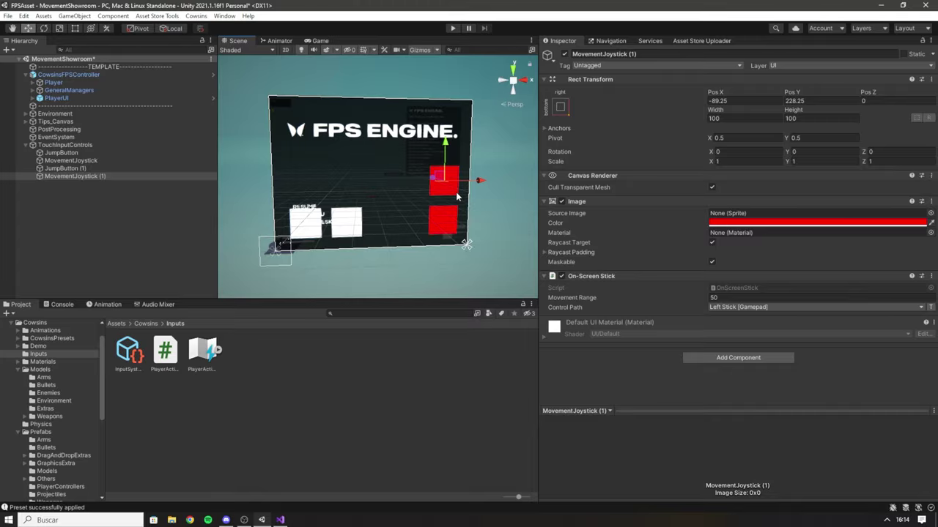
Step: Reopen the PlayerActions input actions asset and look over the GameControls actions from Jumping to ToggleFlashLight
double_click(199, 354)
click(244, 54)
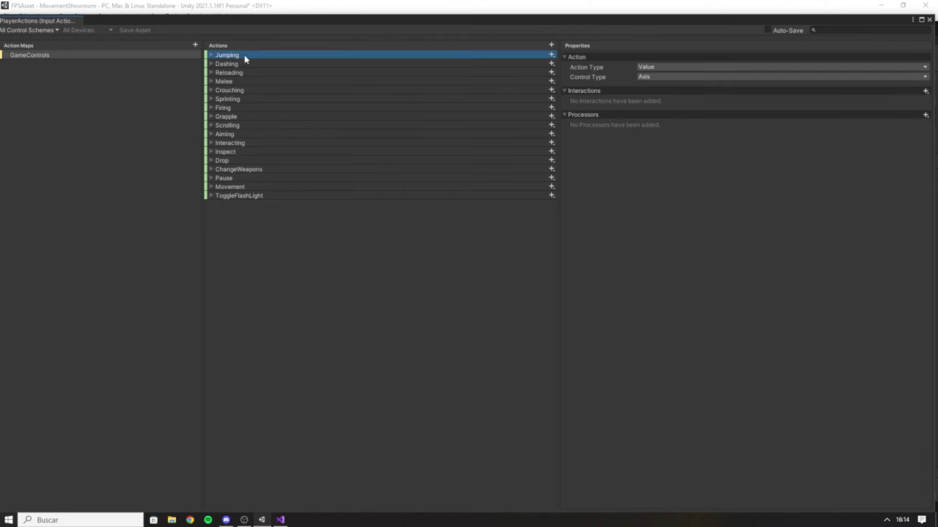
click(248, 195)
drag(623, 21, 637, 45)
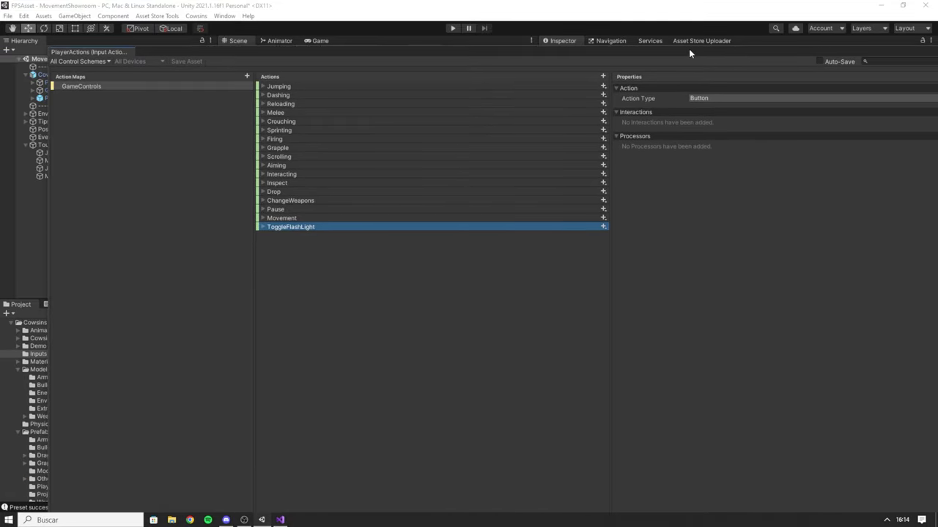